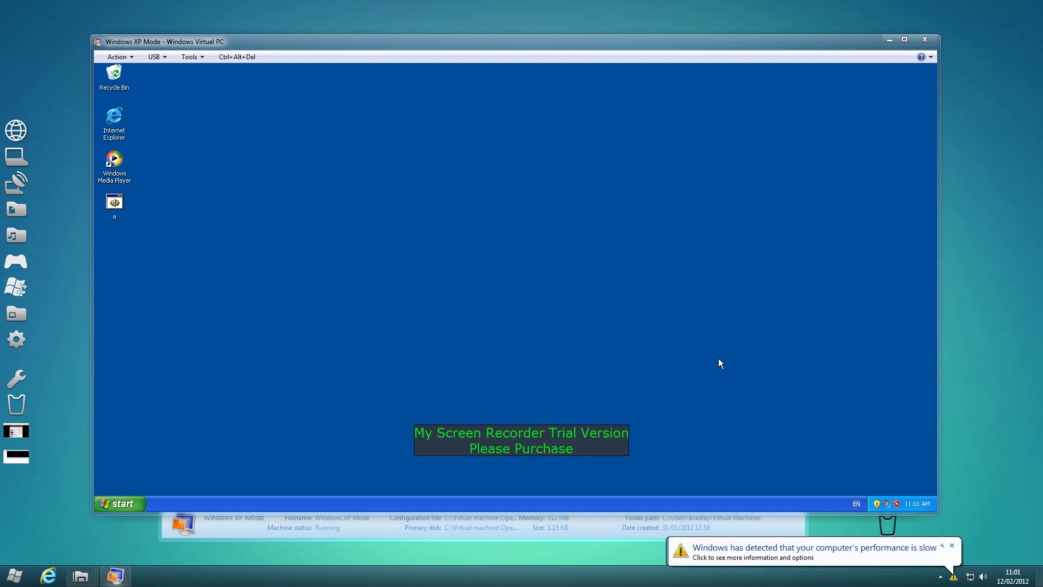
- Dismiss the Windows 7 tray balloon warning that the computer's performance is slow
left_click(953, 545)
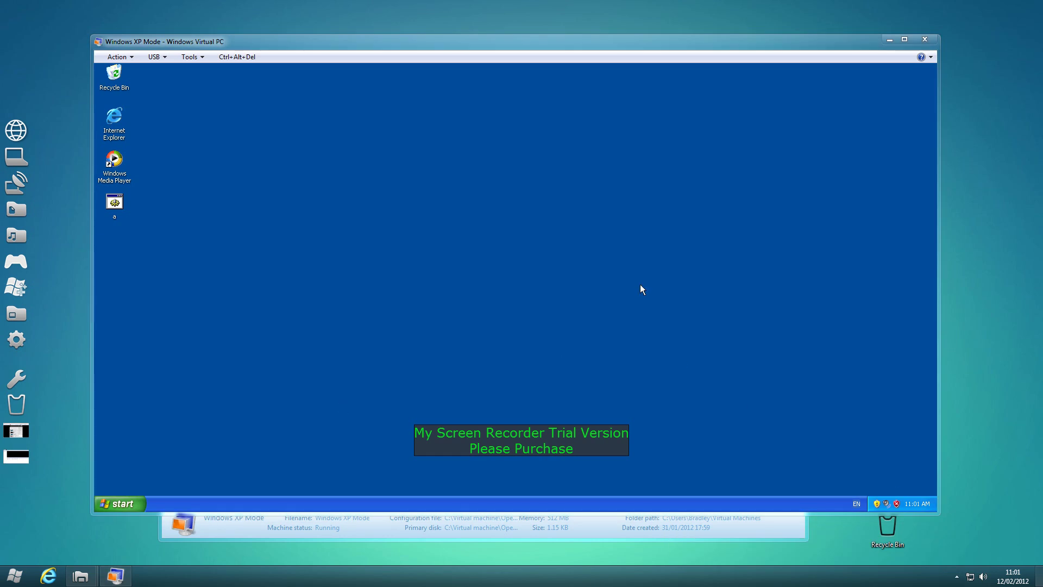
- Locate Pinball through its shortcut's Find Target, then copy the Pinball folder from Windows NT
left_click(132, 503)
left_click(161, 465)
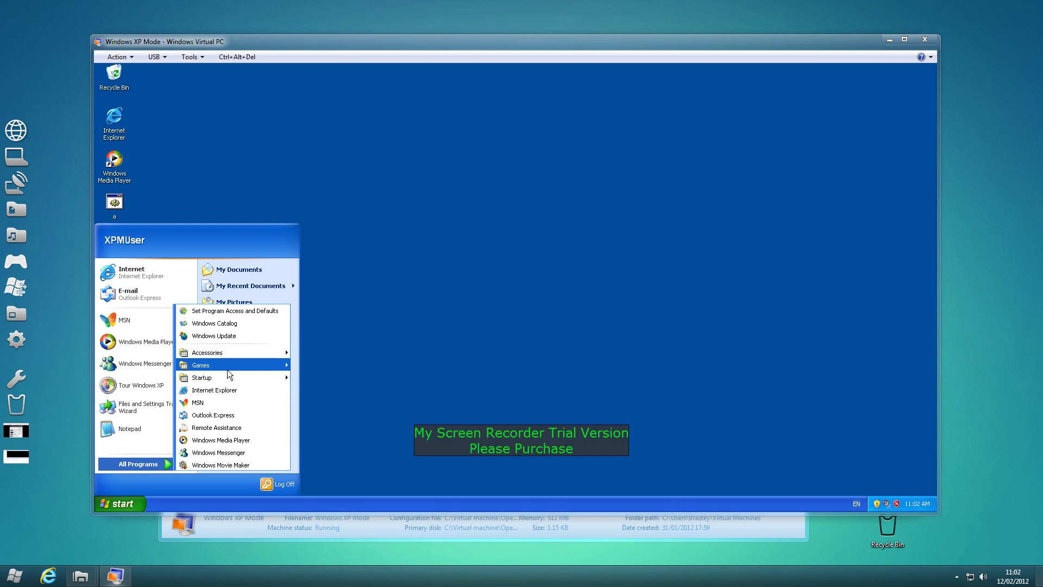
mouse_move(227, 370)
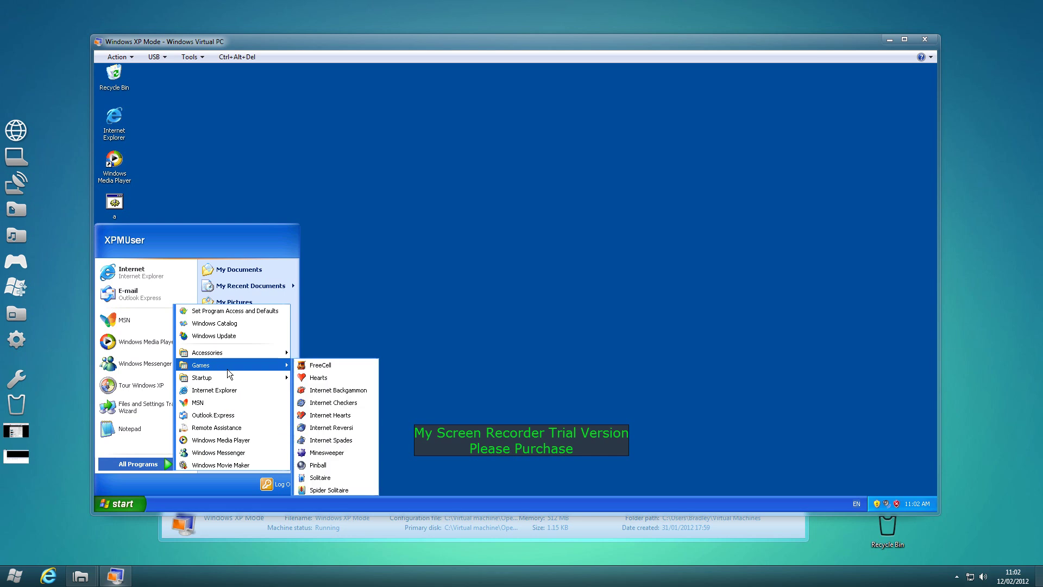
right_click(342, 466)
left_click(354, 459)
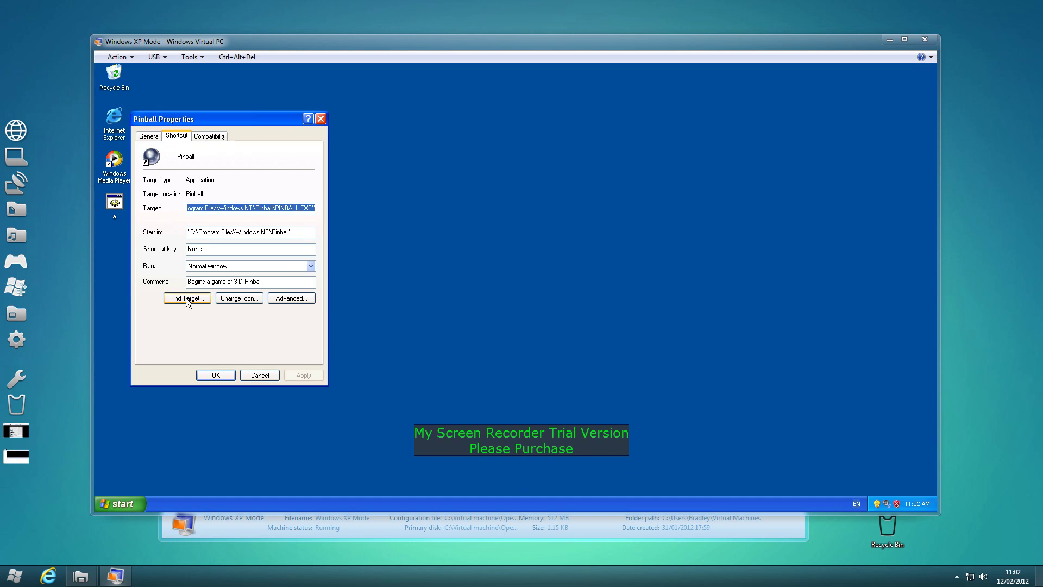
left_click(185, 298)
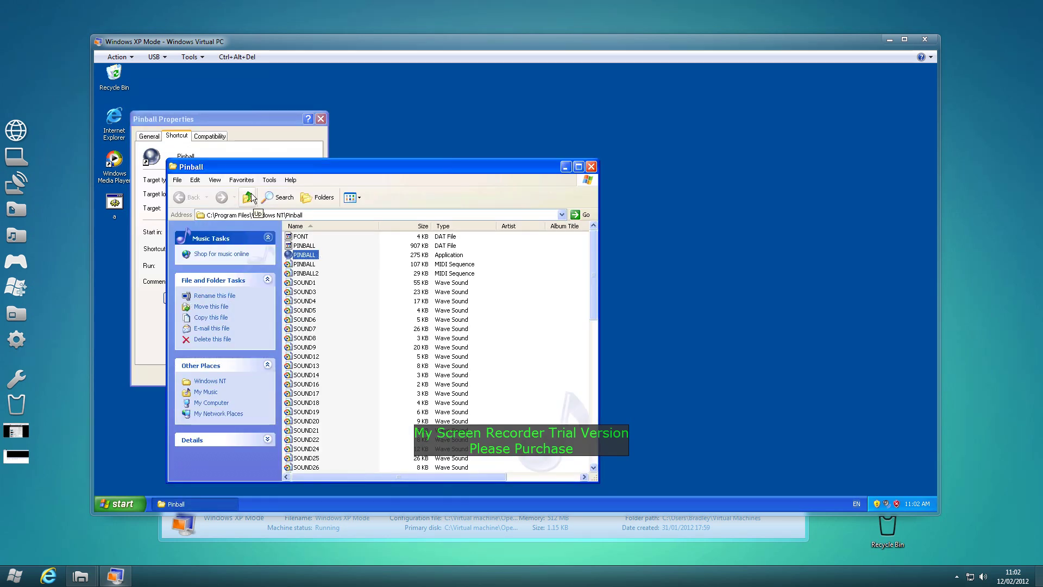
left_click(248, 197)
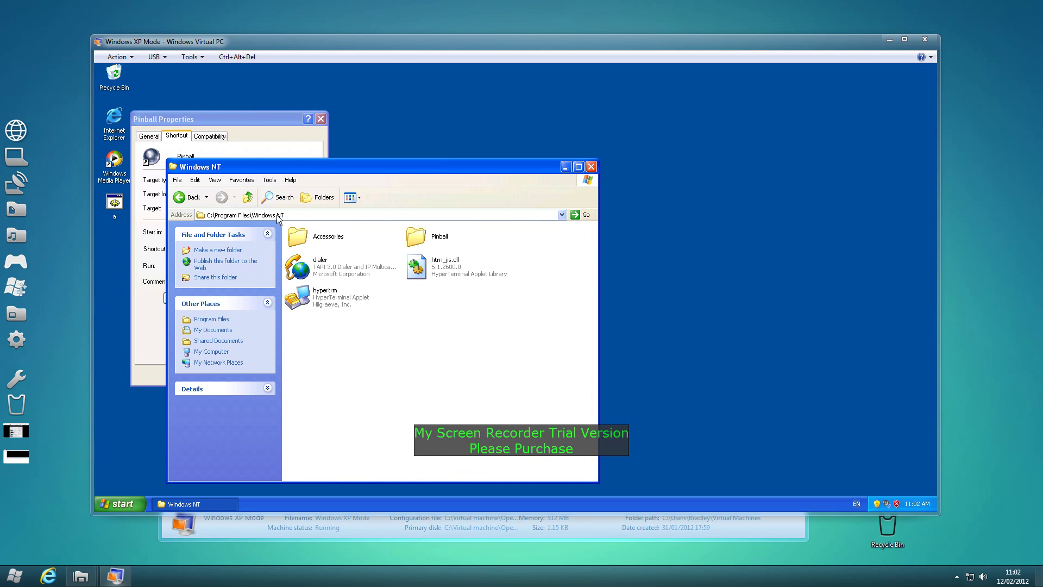
left_click(423, 238)
right_click(423, 237)
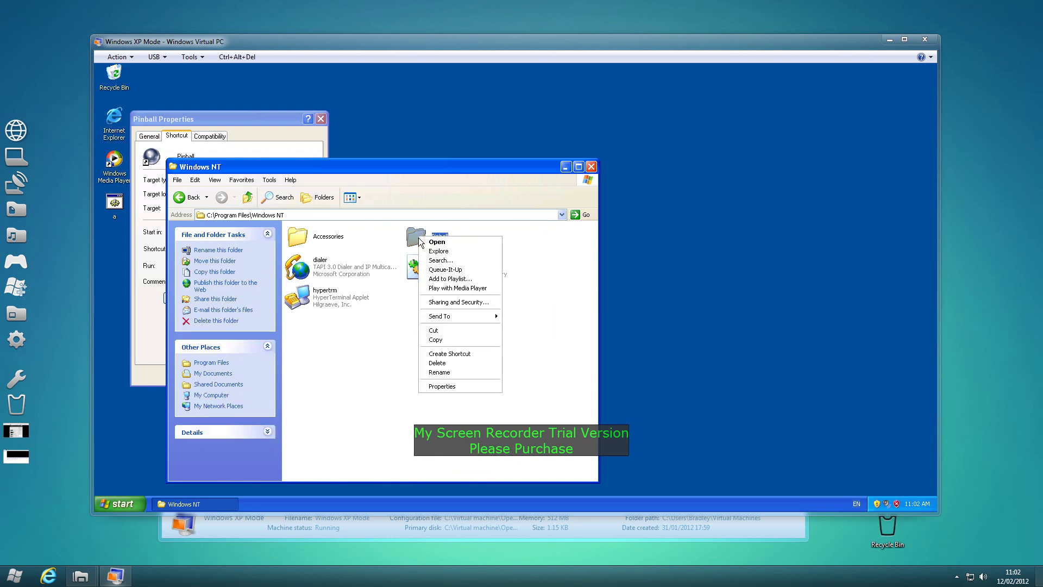
left_click(444, 338)
- Paste the Pinball folder into the G on BRADLEY-PC share via My Computer
left_click(133, 503)
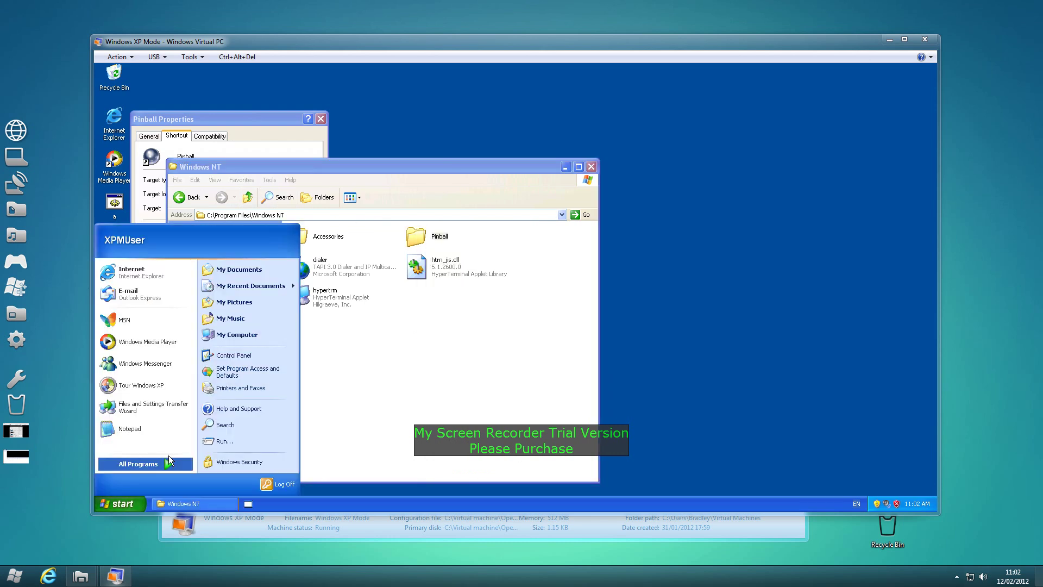
left_click(249, 355)
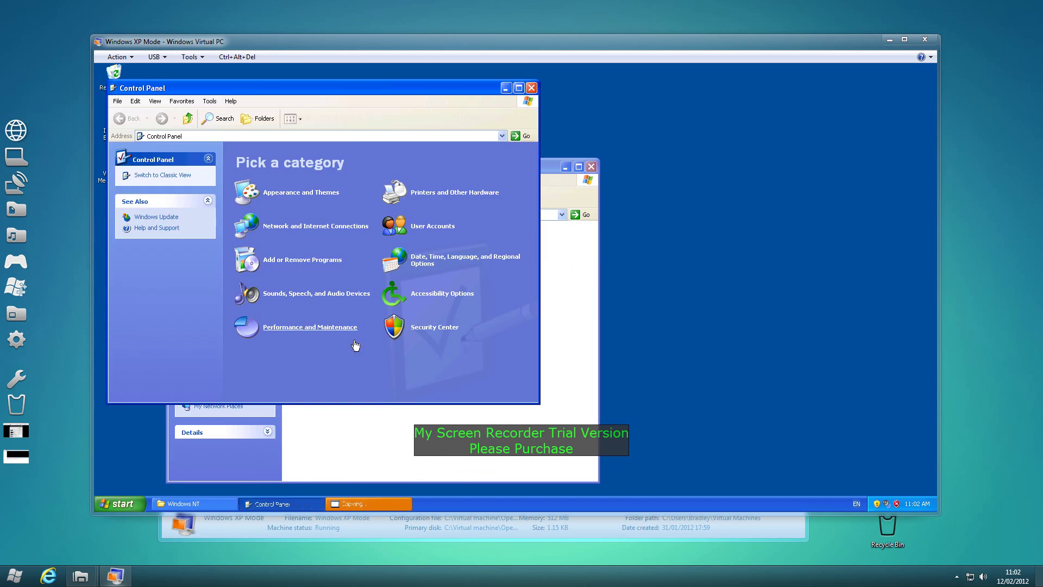
left_click(530, 88)
left_click(128, 500)
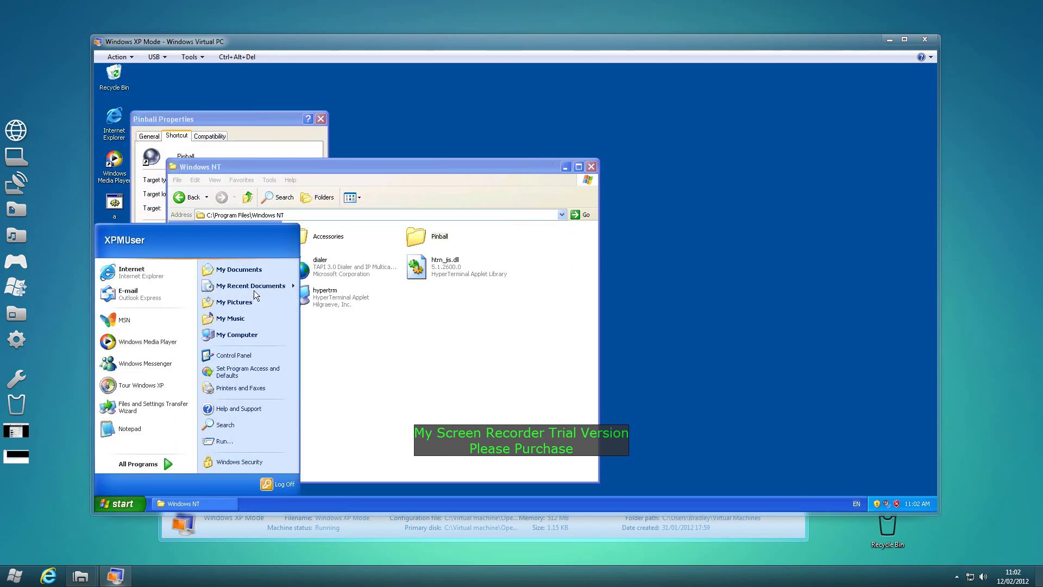
left_click(255, 334)
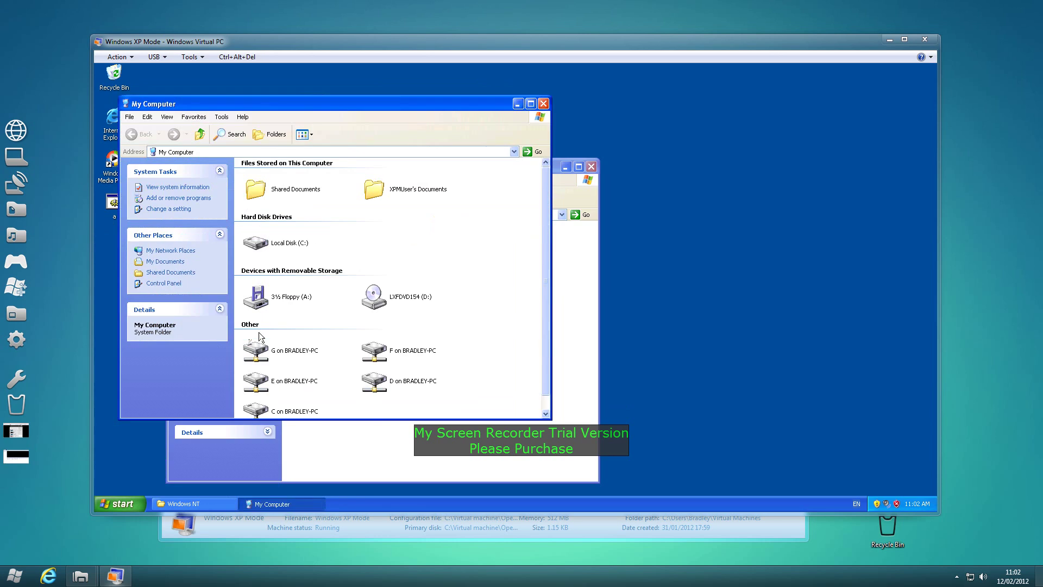
double_click(288, 351)
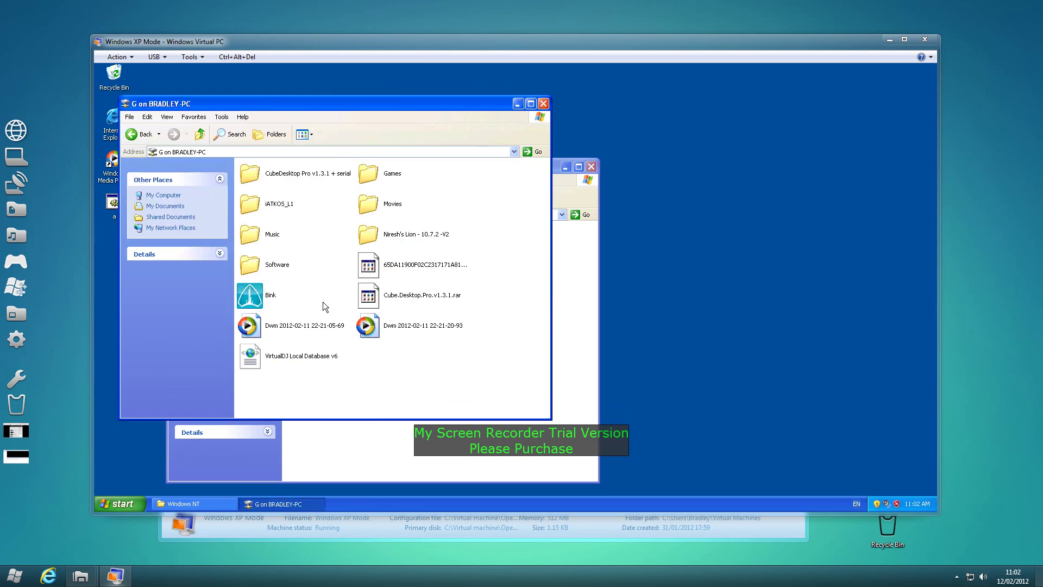
right_click(399, 382)
left_click(428, 437)
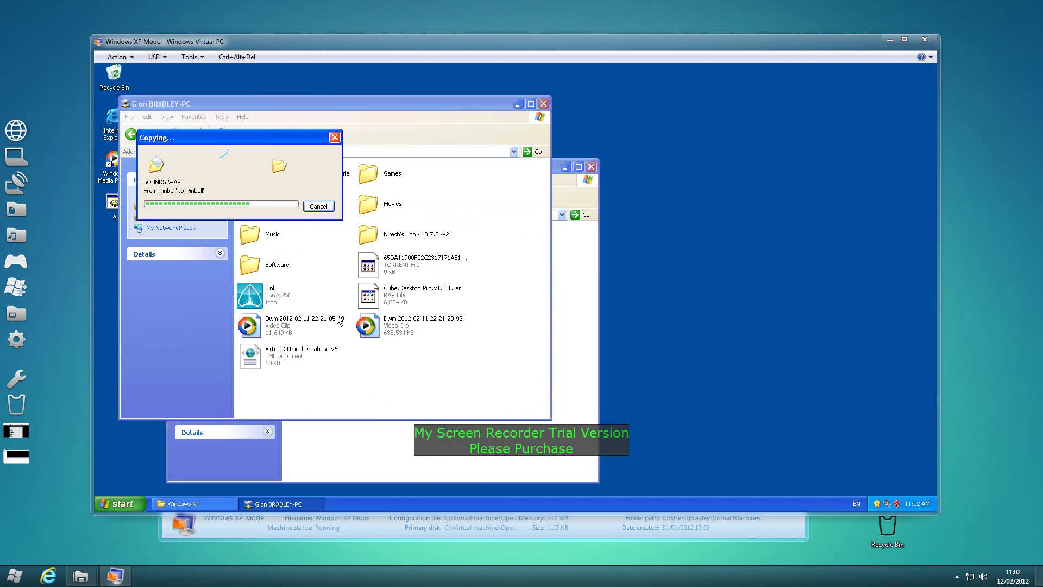
left_click(442, 329)
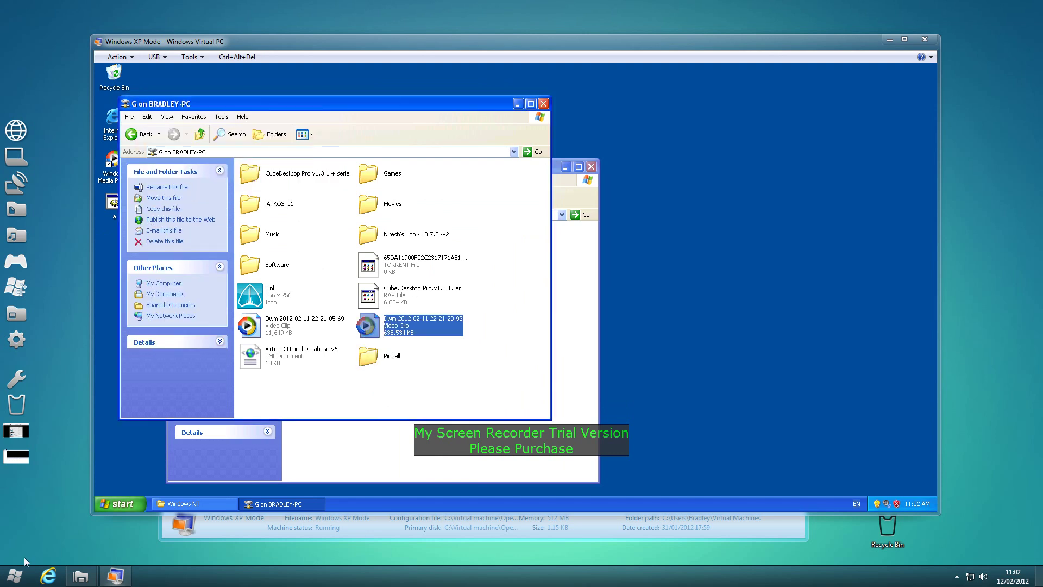
left_click(16, 574)
left_click(164, 423)
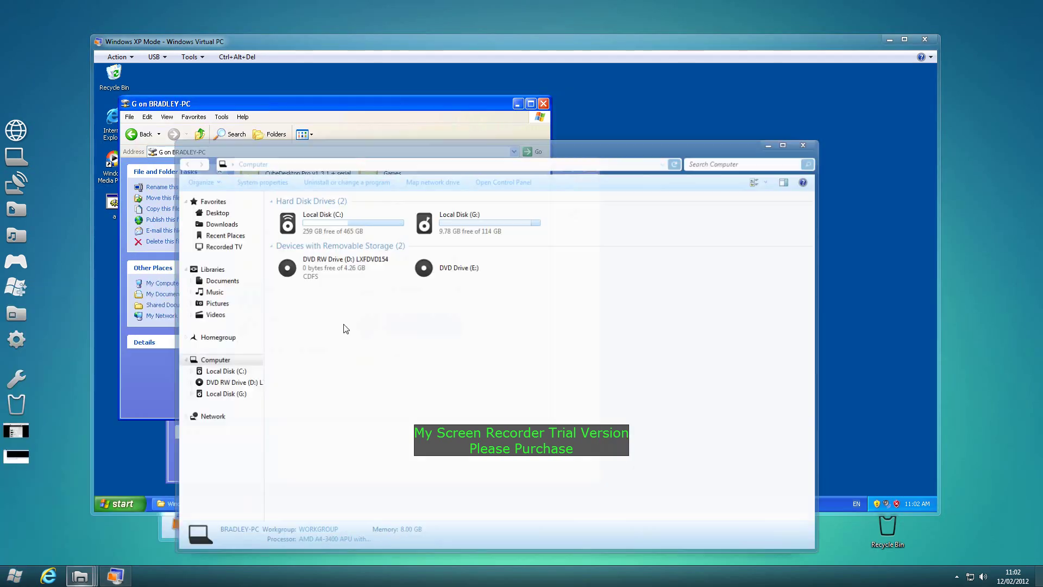
double_click(455, 228)
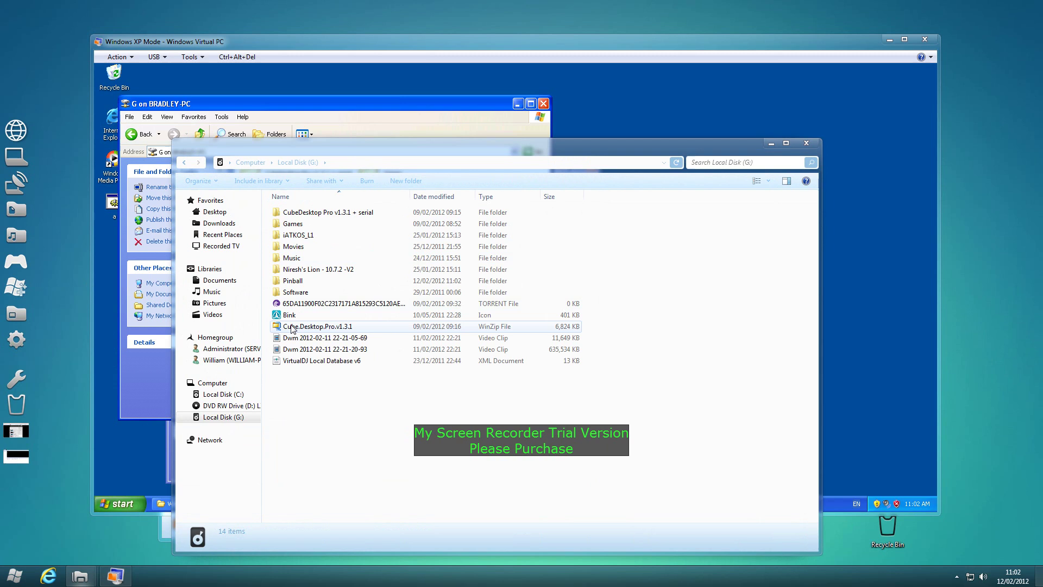
left_click(316, 281)
double_click(316, 282)
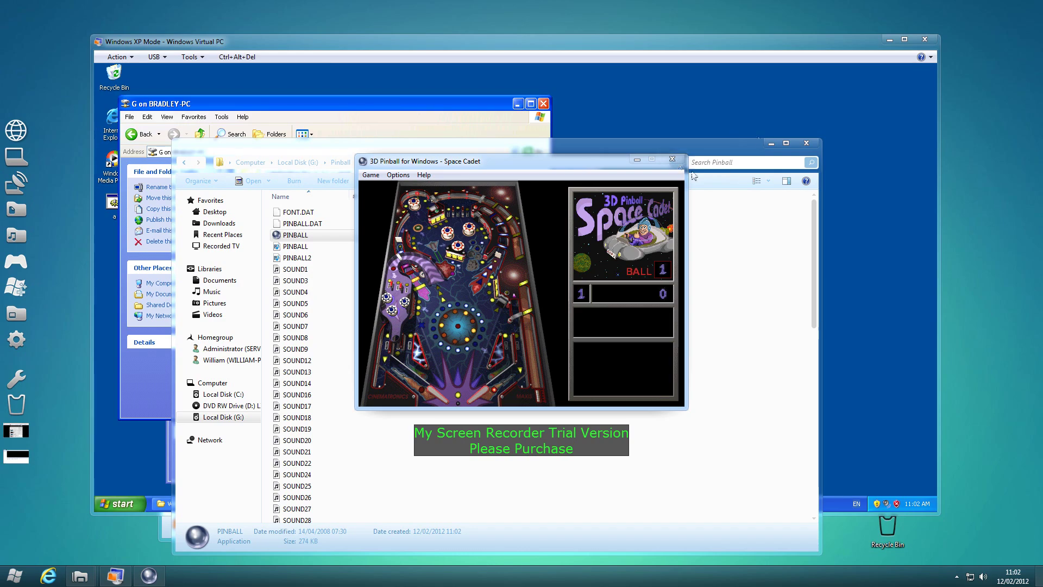
left_click(672, 160)
left_click(806, 144)
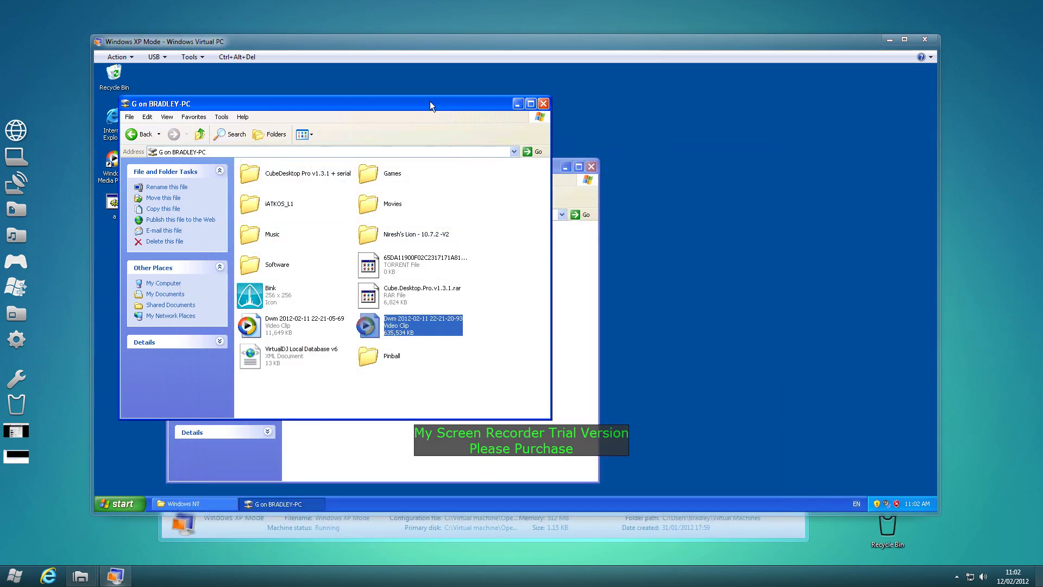
- Close the G share, Windows NT and Pinball Properties windows
left_click(544, 105)
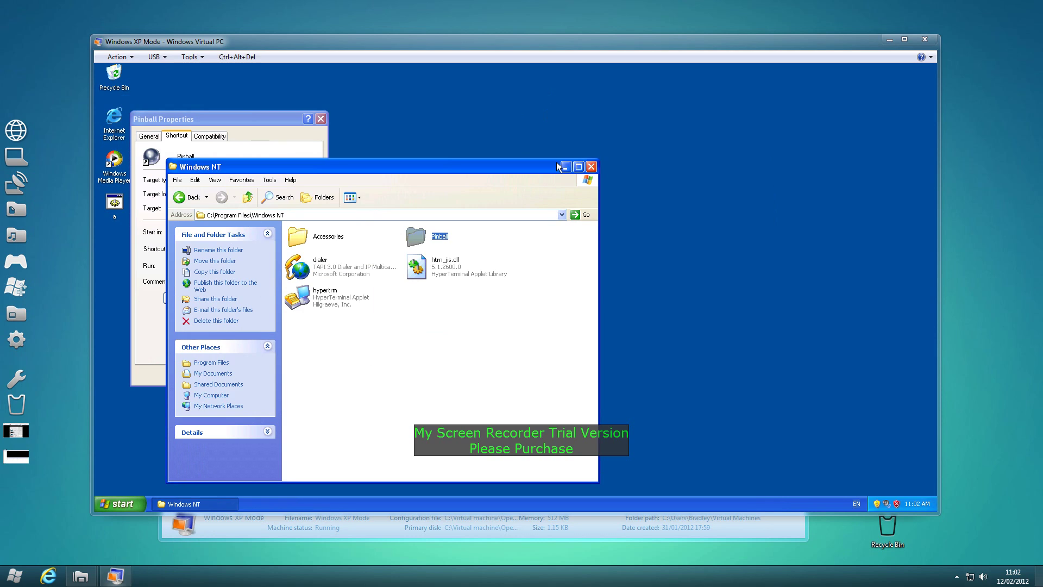
left_click(591, 166)
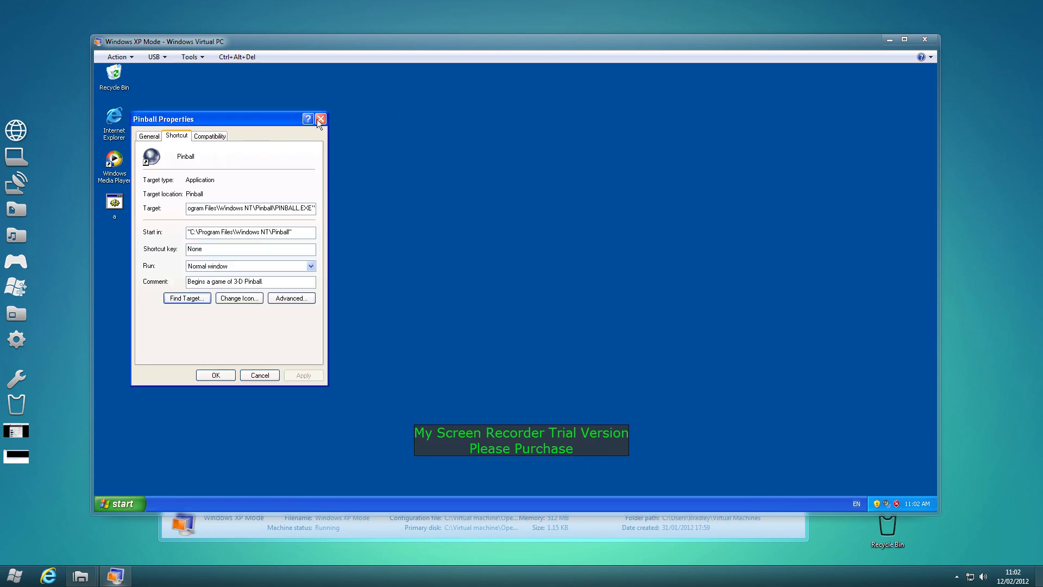
left_click(320, 119)
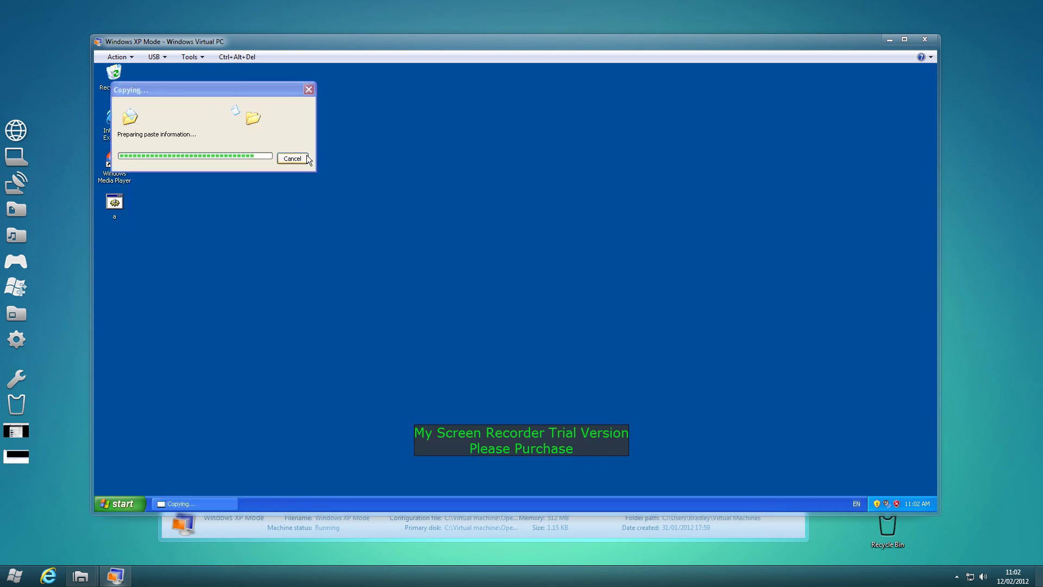
- Open the system32 folder holding winmine through the Minesweeper shortcut's Find Target
left_click(131, 500)
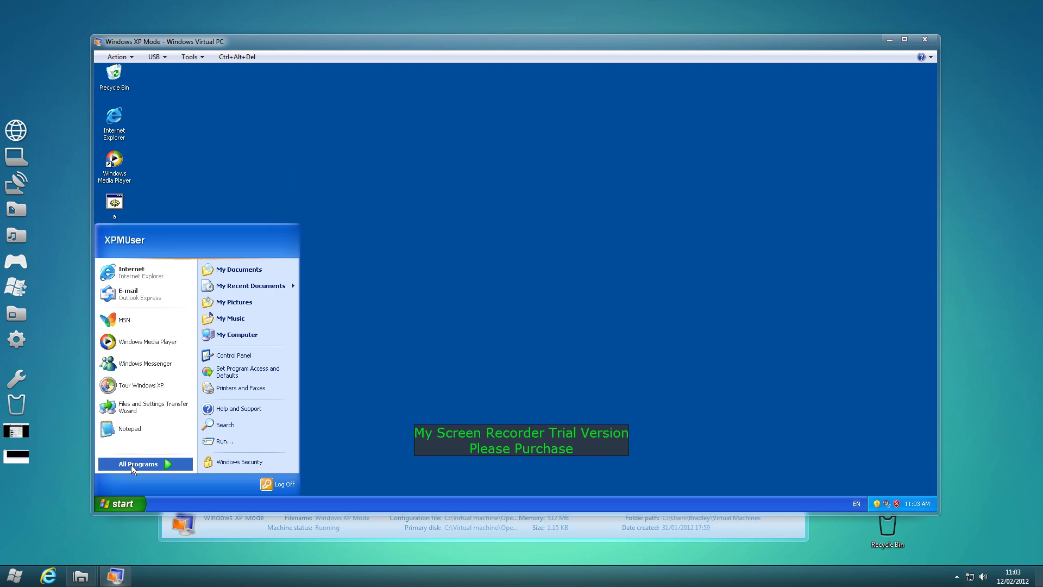
mouse_move(131, 464)
mouse_move(270, 363)
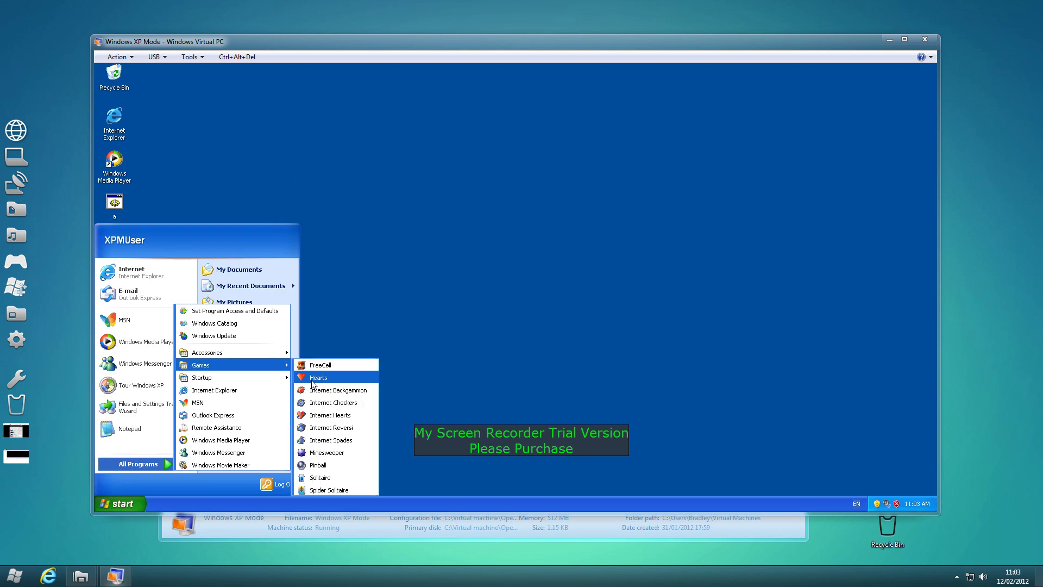
right_click(345, 452)
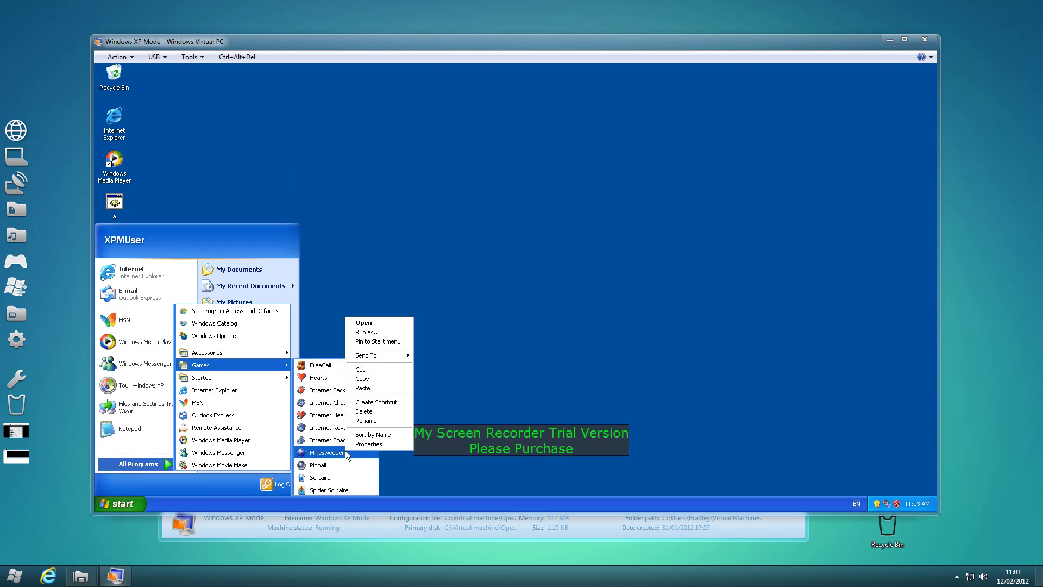
left_click(387, 445)
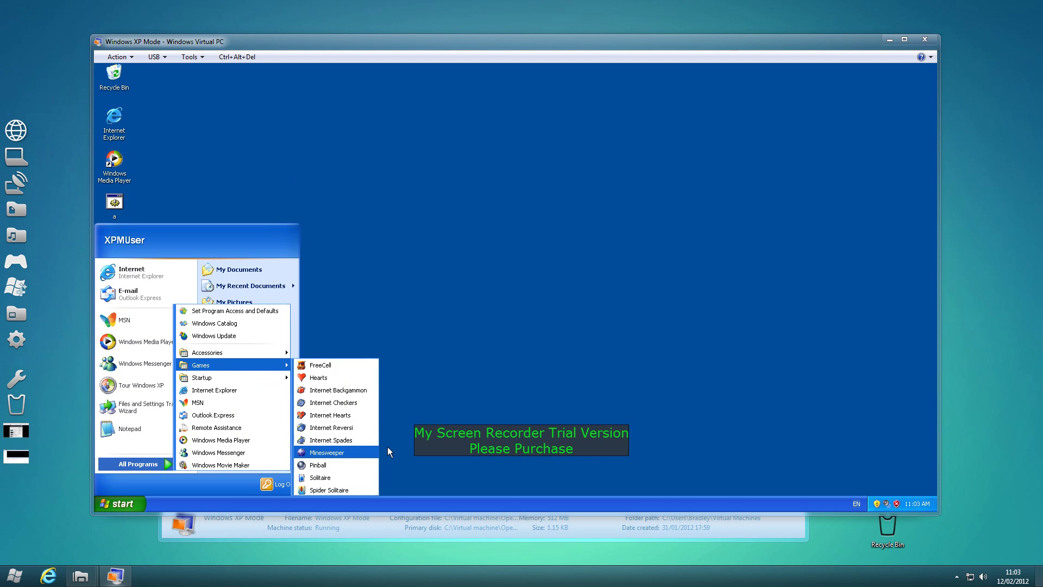
left_click(175, 269)
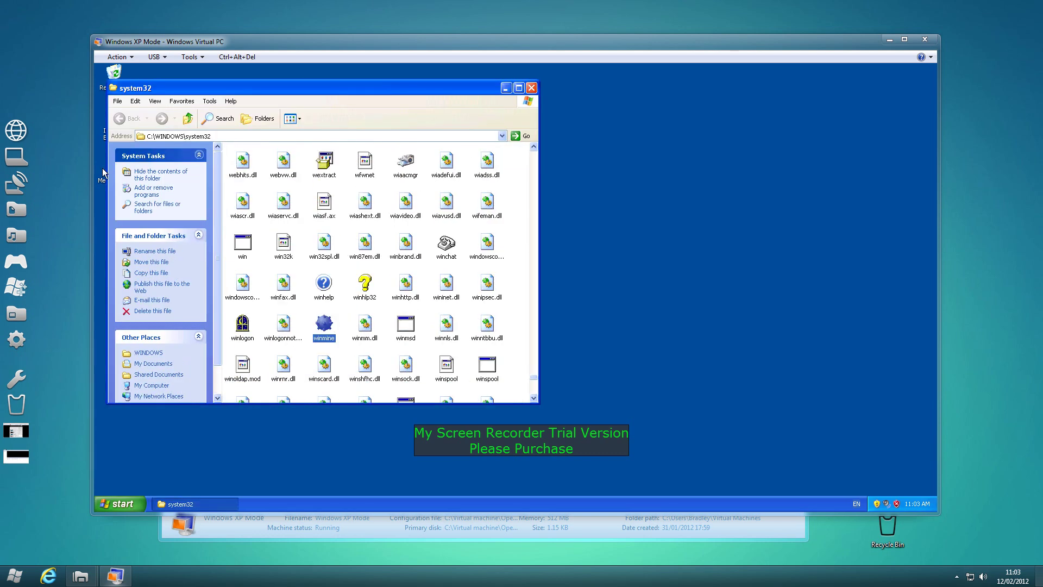
- Copy winmine and paste it into the G on BRADLEY-PC share
right_click(328, 324)
left_click(120, 503)
left_click(239, 334)
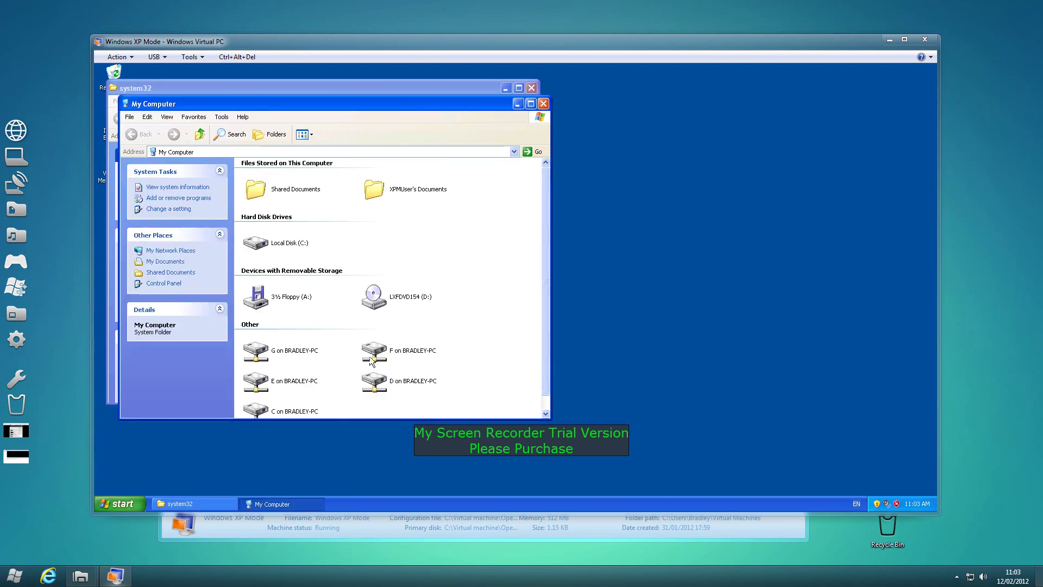
left_click(302, 351)
double_click(301, 351)
right_click(399, 384)
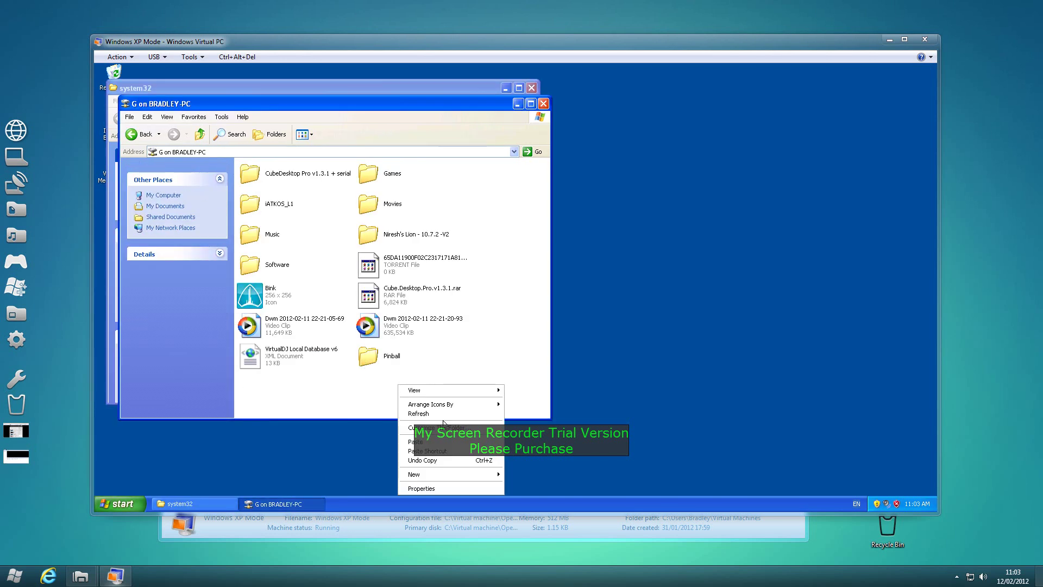
left_click(434, 442)
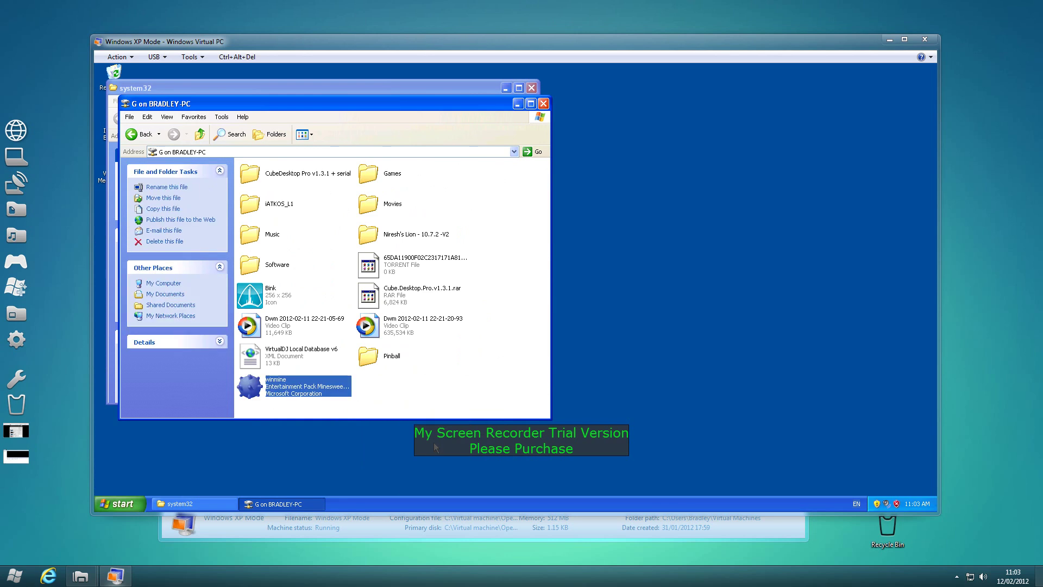
- Open G on BRADLEY-PC from My Computer, run winmine there, and close Minesweeper
left_click(96, 504)
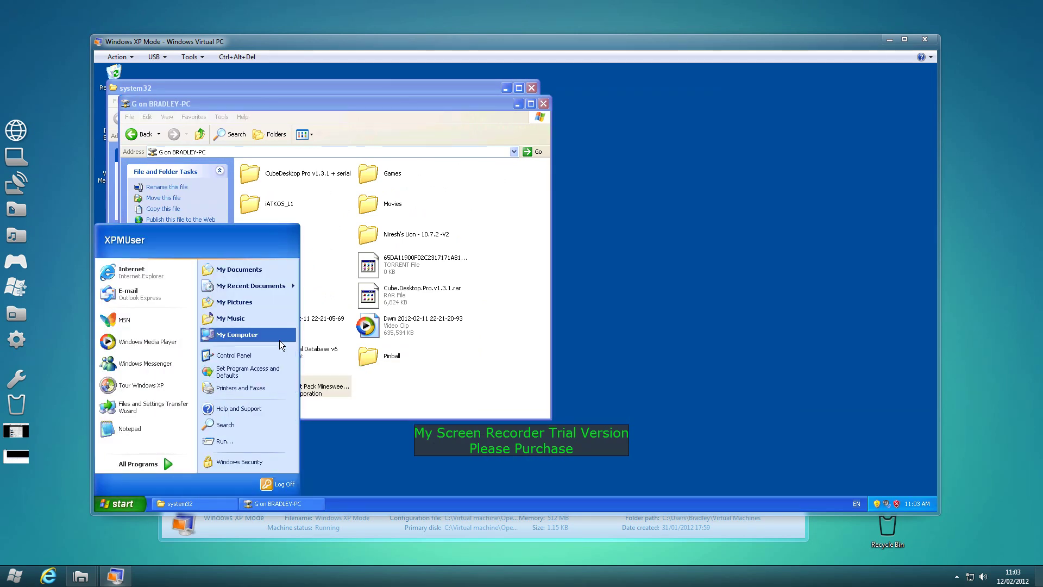
left_click(403, 375)
left_click(125, 503)
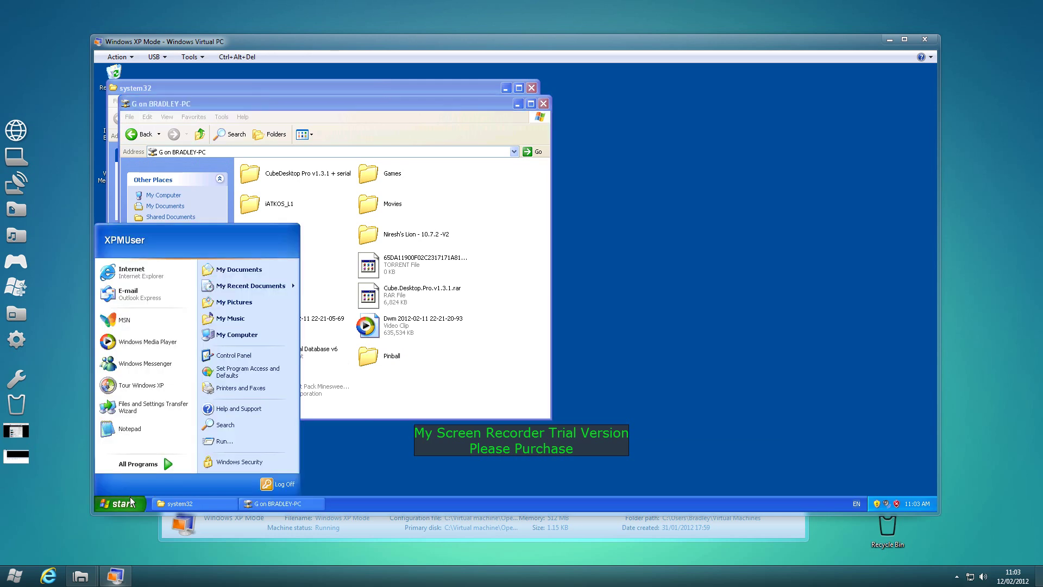
left_click(259, 334)
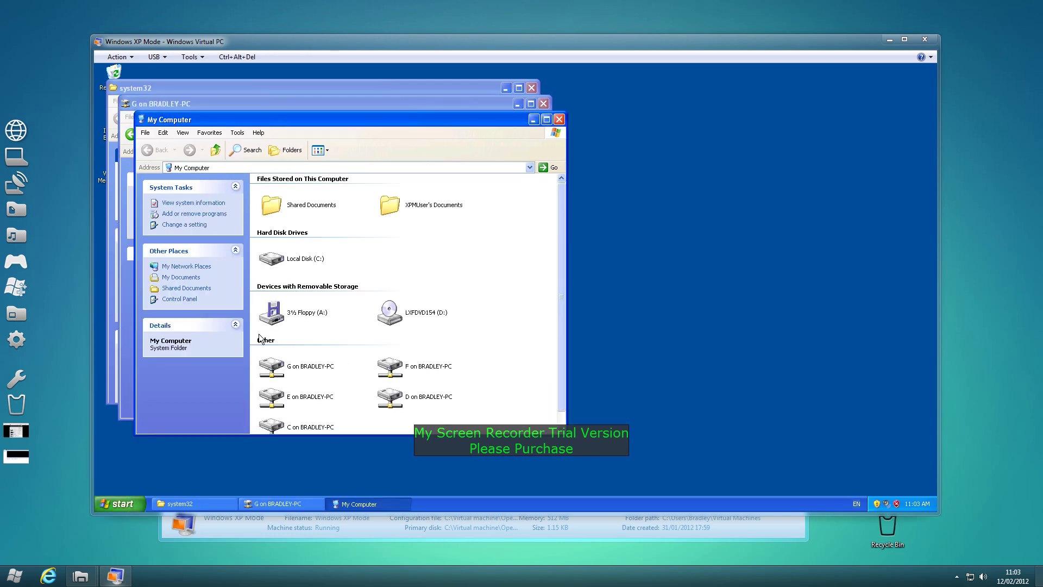
double_click(298, 368)
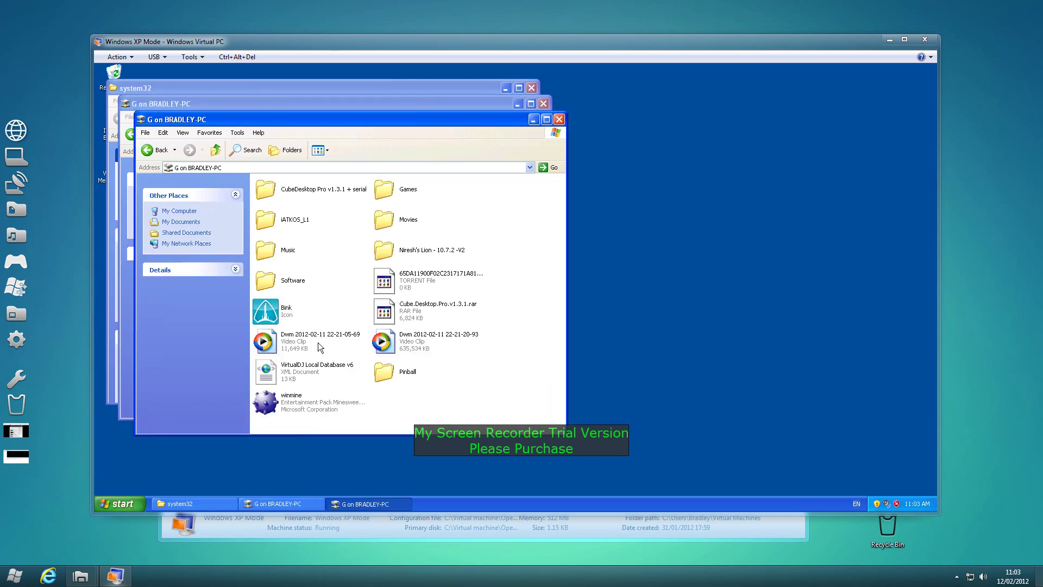
left_click(298, 395)
double_click(298, 395)
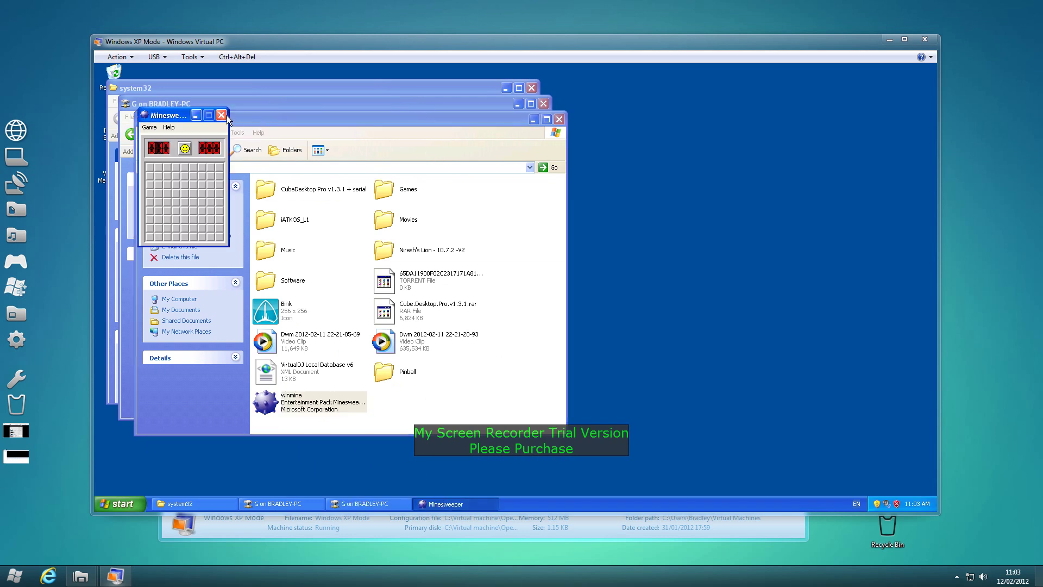
left_click(222, 115)
left_click(28, 580)
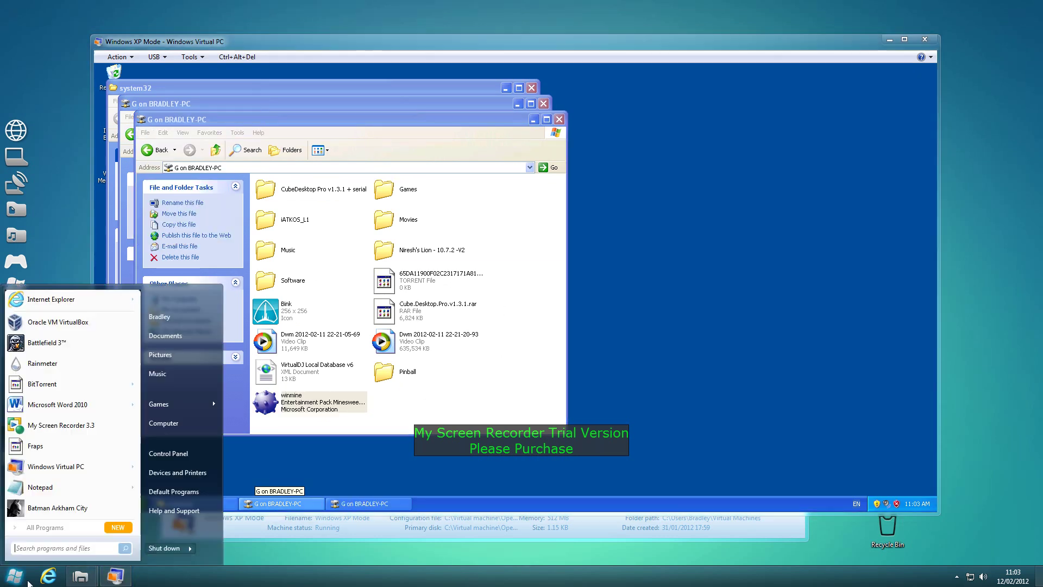
- Run winmine from Local Disk (G:) on Windows 7, then close Minesweeper and the G: window
left_click(81, 576)
mouse_move(86, 528)
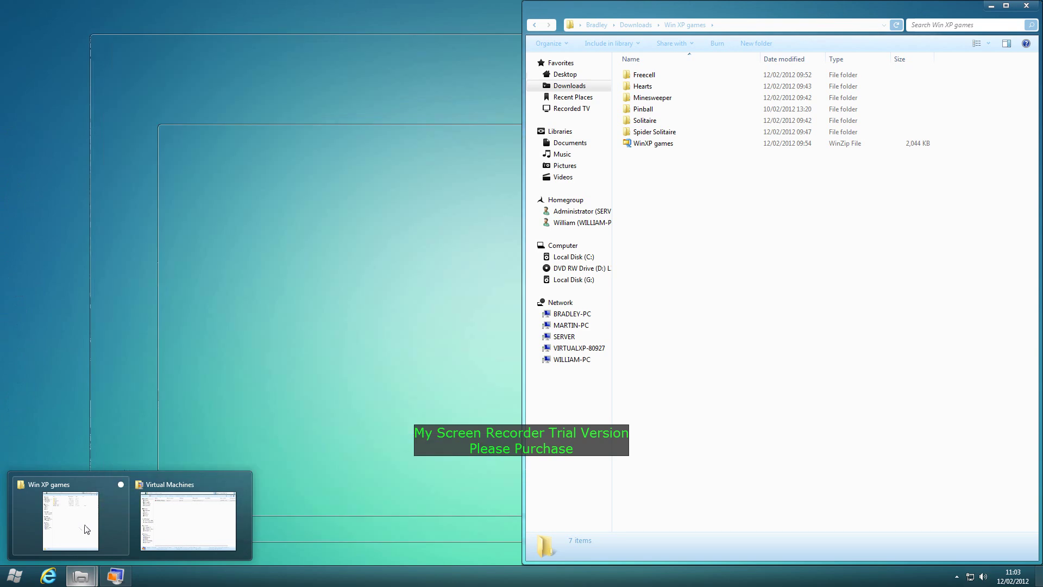
left_click(173, 429)
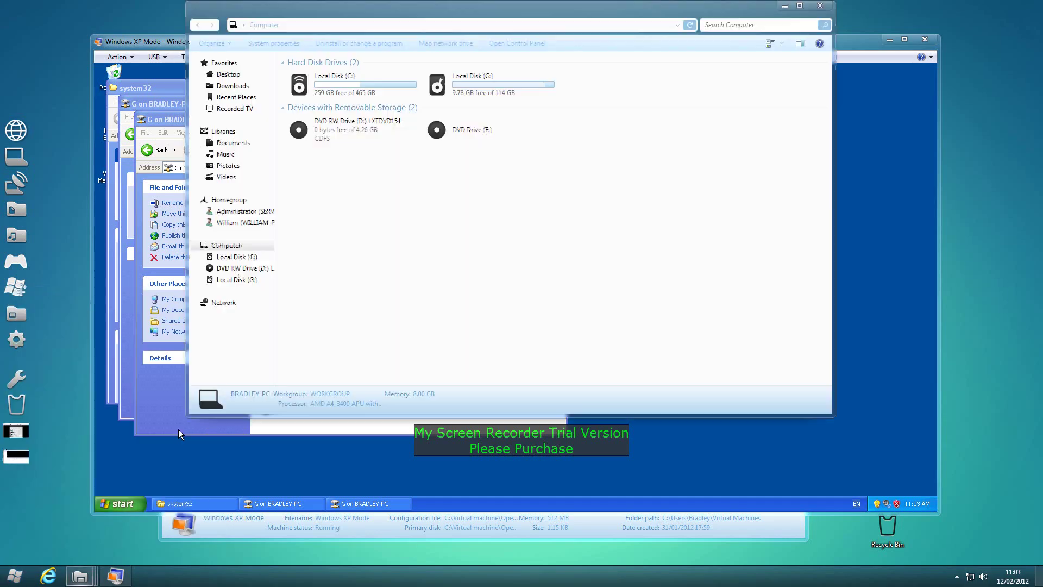
double_click(473, 83)
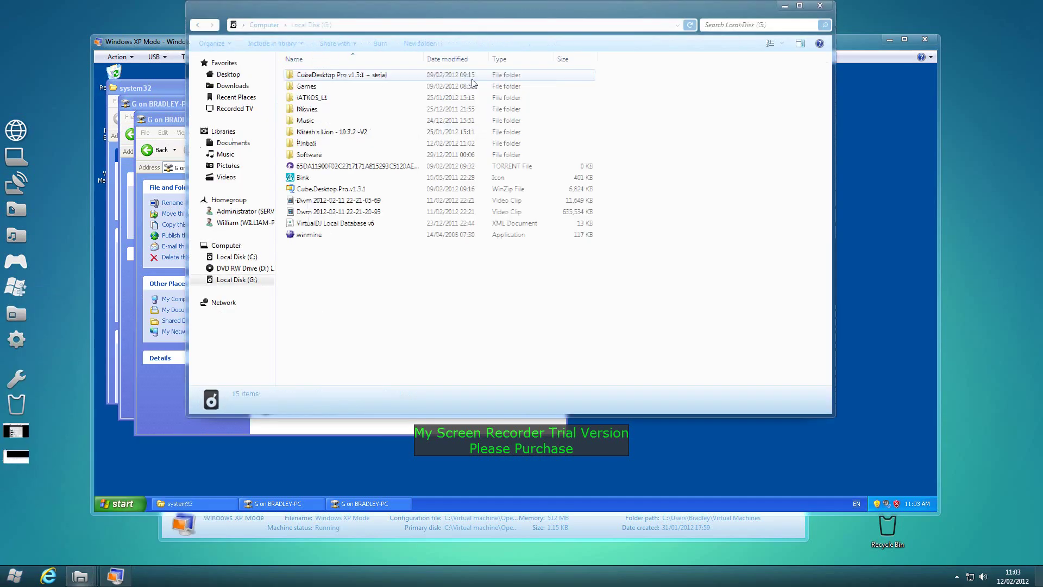
double_click(309, 234)
left_click(122, 46)
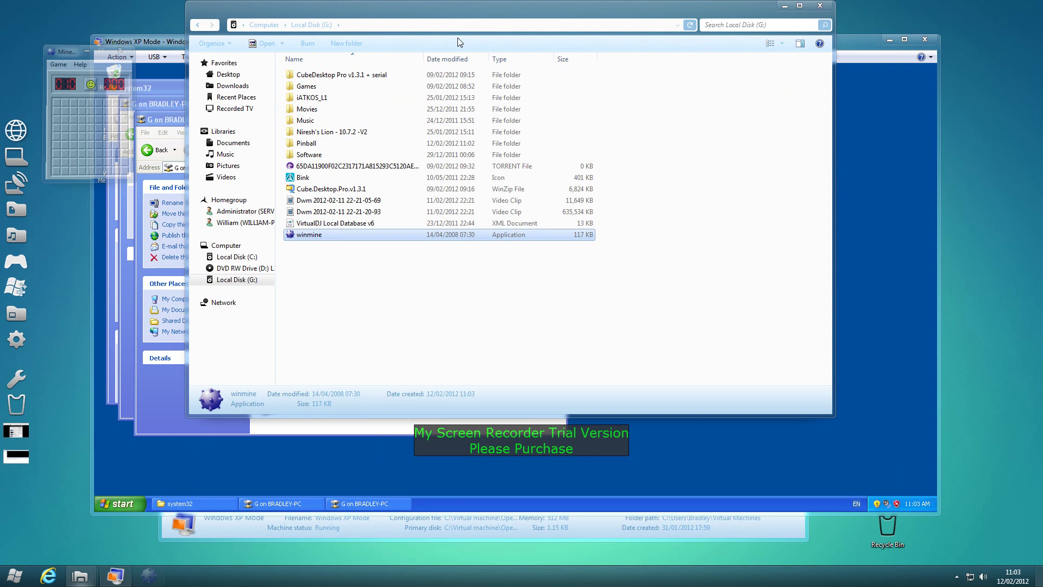
left_click(820, 5)
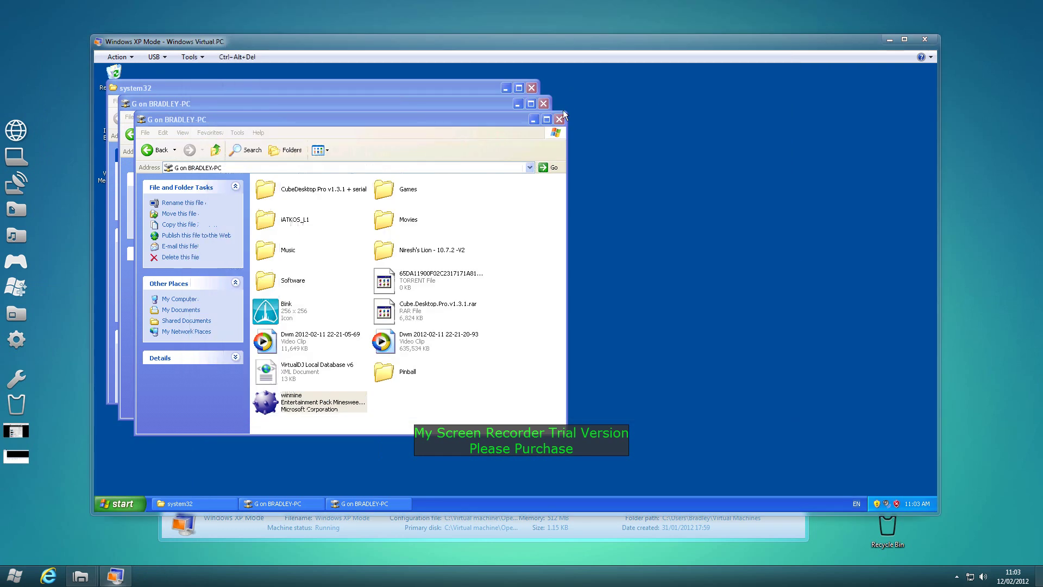
- Close both G on BRADLEY-PC windows, the system32 window and Minesweeper Properties
left_click(558, 119)
left_click(543, 104)
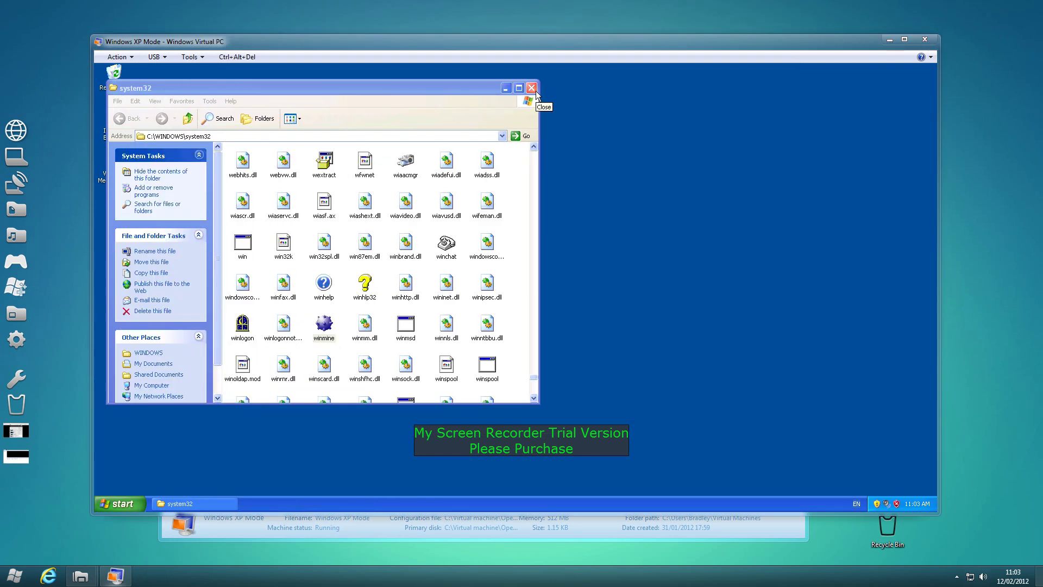
left_click(532, 89)
left_click(232, 348)
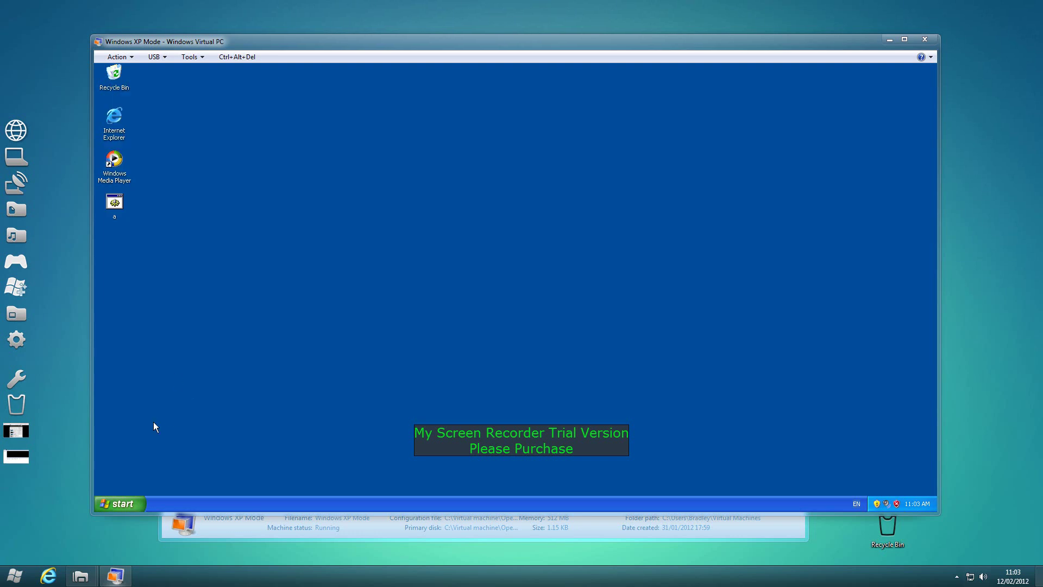
- Reveal Solitaire's sol file in system32 through the shortcut's Find Target and copy it
left_click(136, 502)
mouse_move(139, 466)
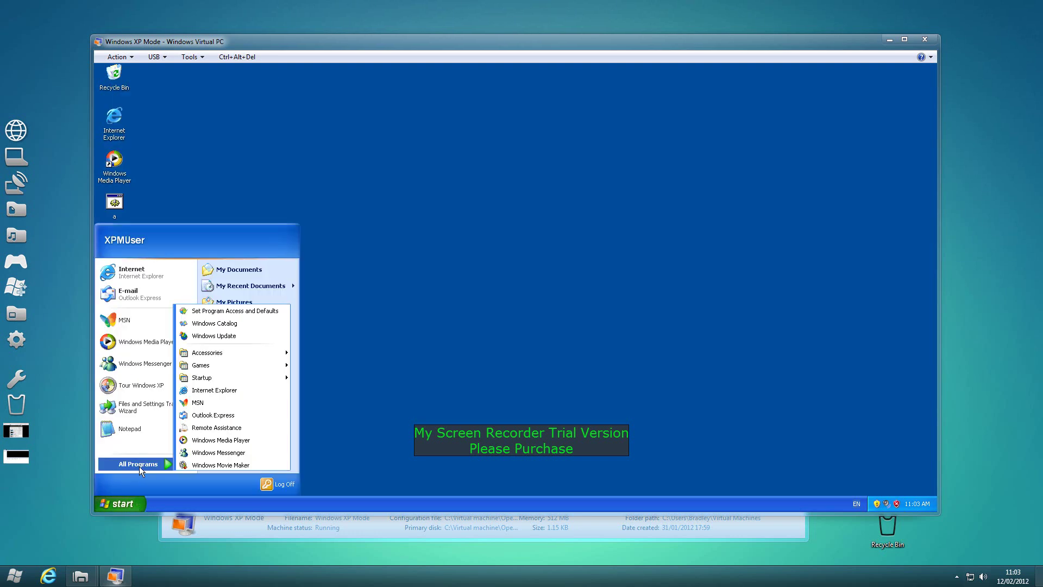
mouse_move(226, 364)
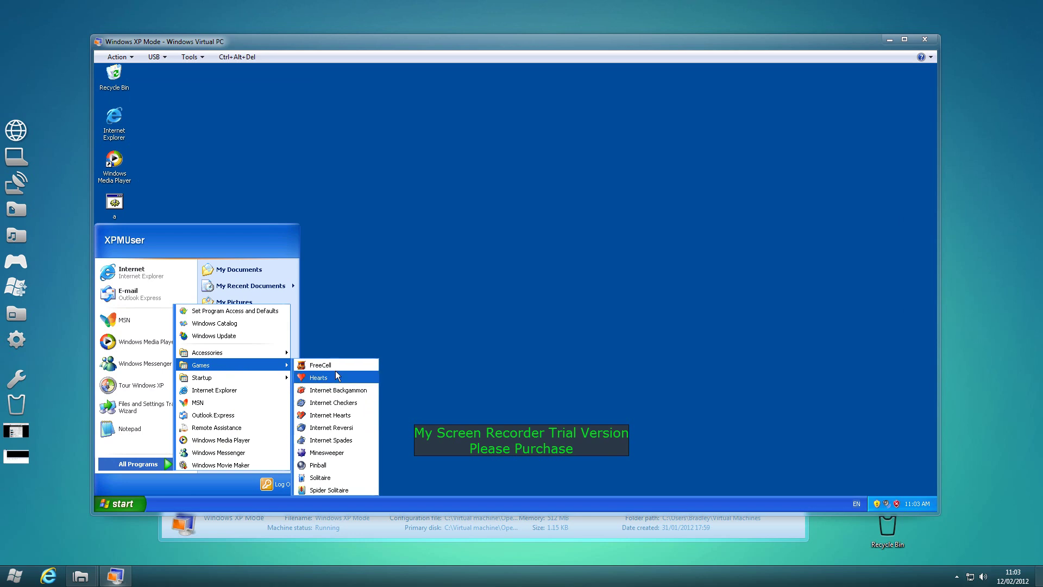
right_click(328, 477)
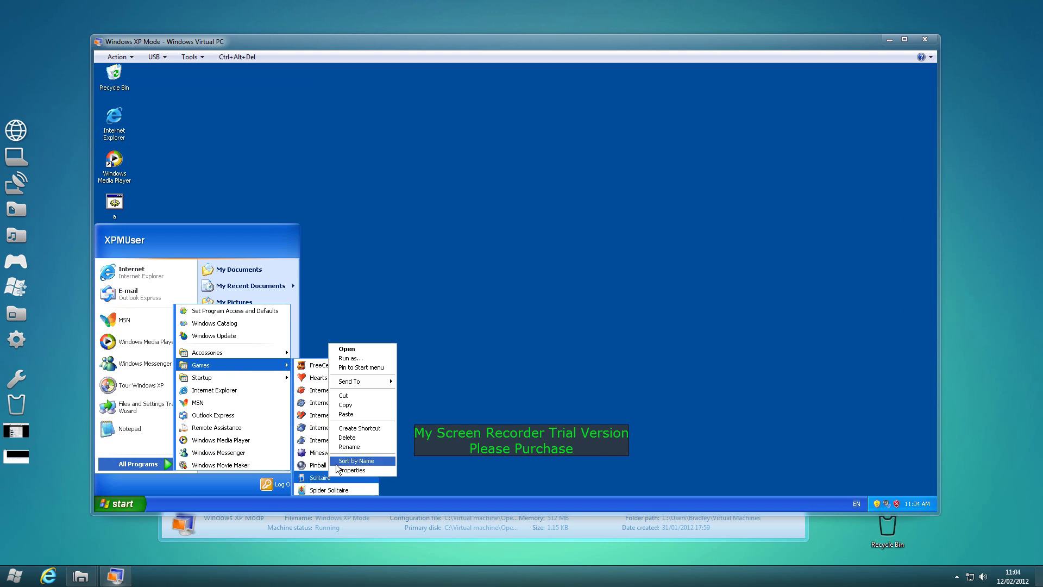
left_click(355, 471)
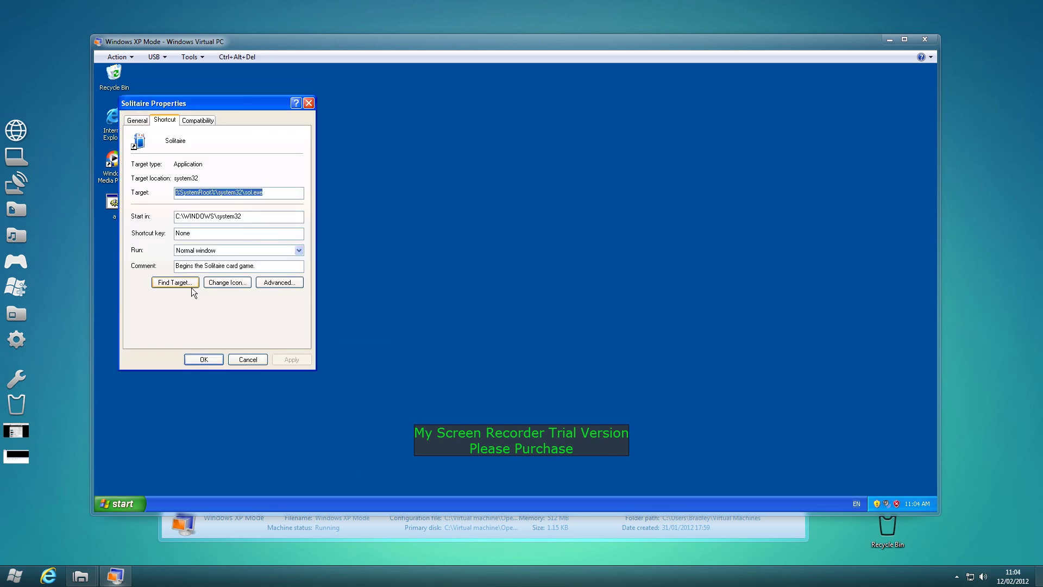
left_click(190, 285)
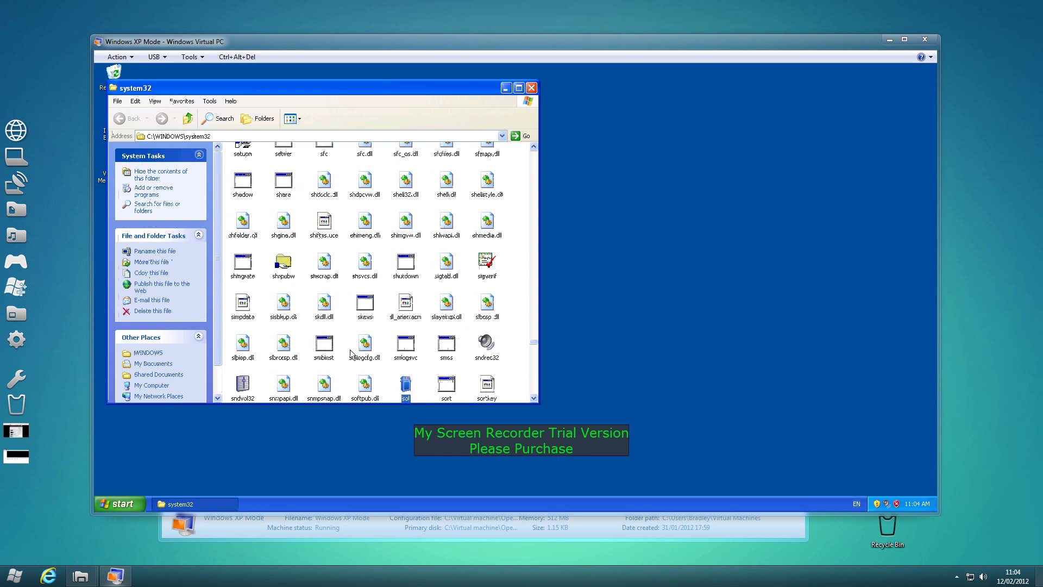
right_click(406, 388)
left_click(276, 402)
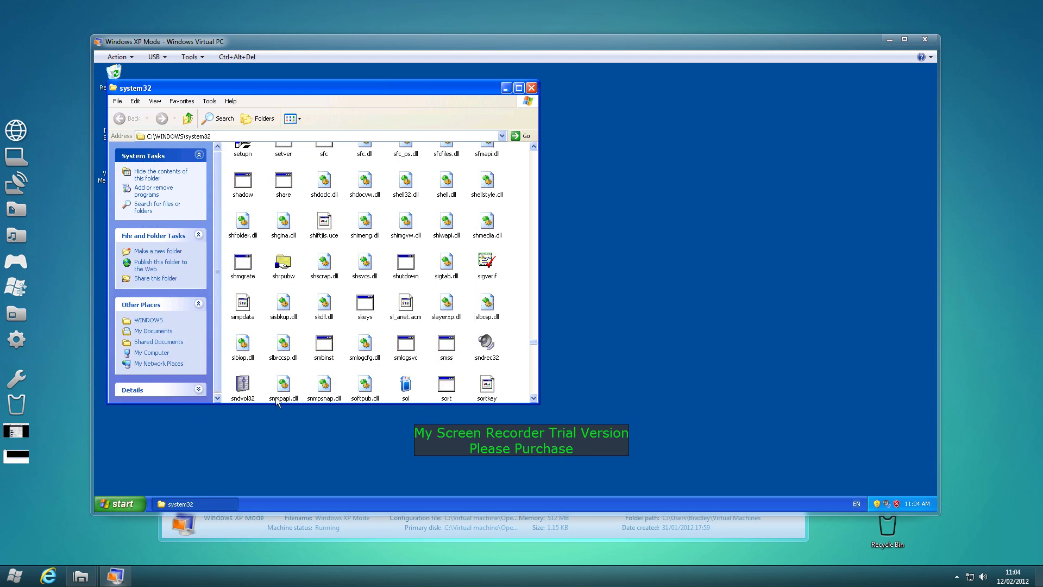
right_click(400, 389)
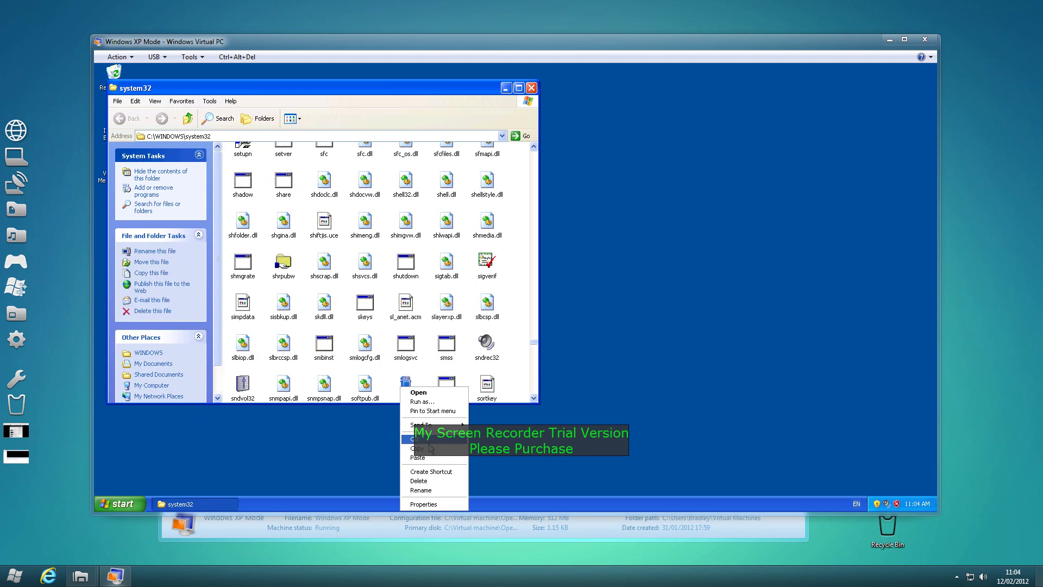
key("Escape")
- Paste sol into the G on BRADLEY-PC share from My Computer
left_click(142, 503)
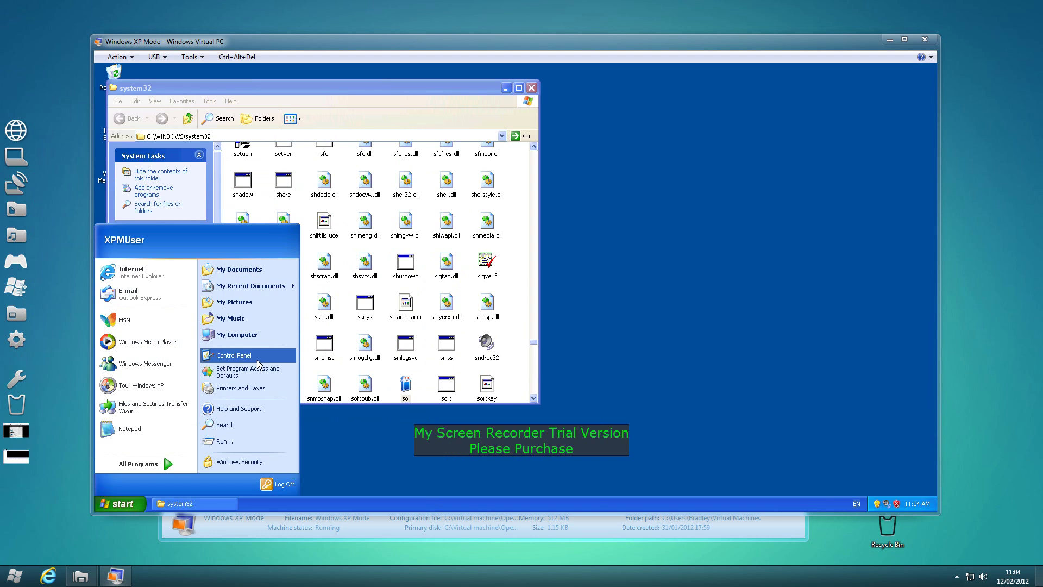
left_click(259, 337)
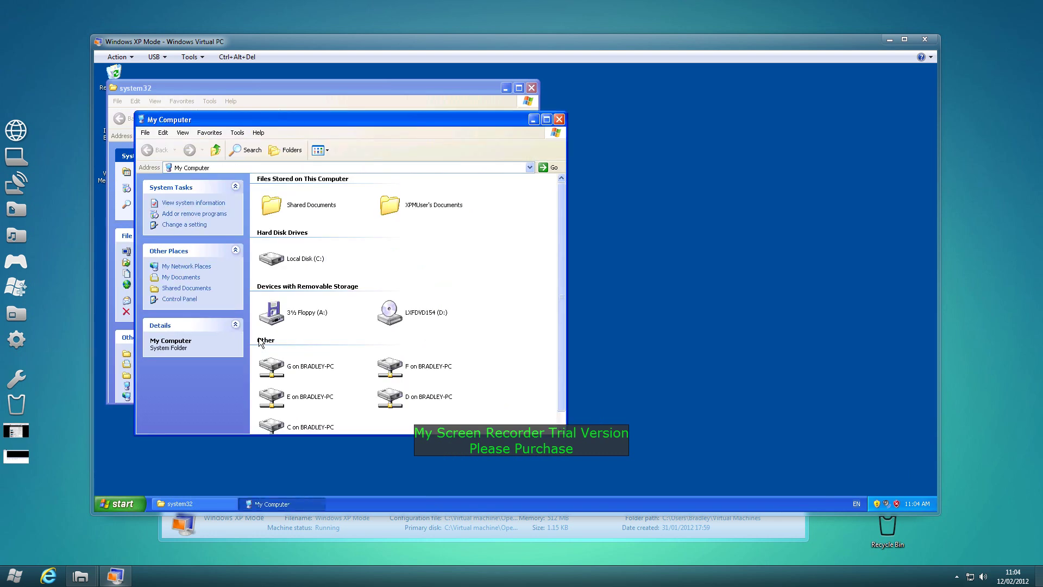
double_click(306, 373)
right_click(430, 392)
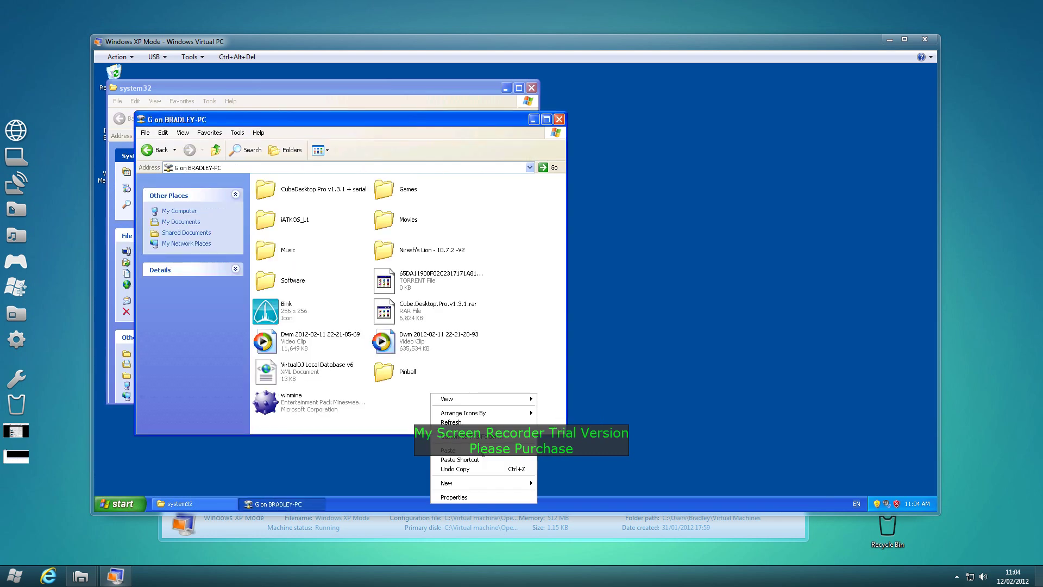
left_click(482, 455)
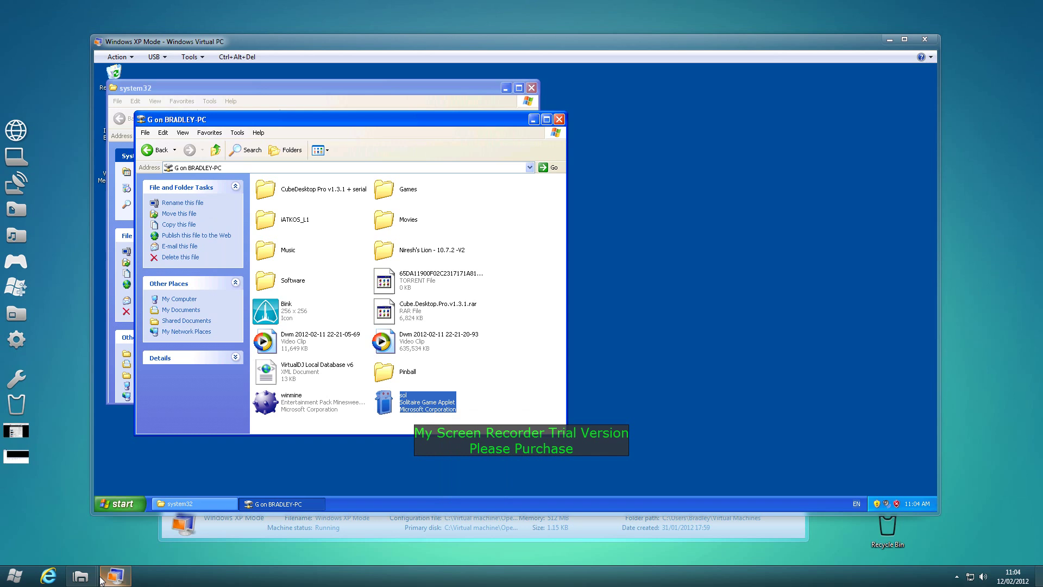
left_click(80, 575)
- Launch sol from Local Disk (G:) on Windows 7 and dismiss the CARDS.dll missing error
key("super")
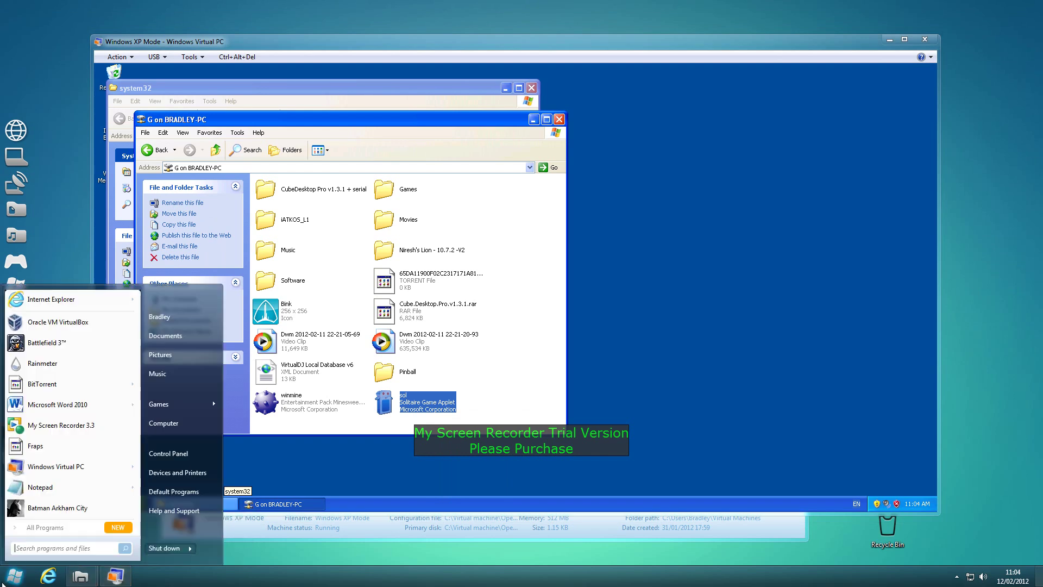
left_click(190, 430)
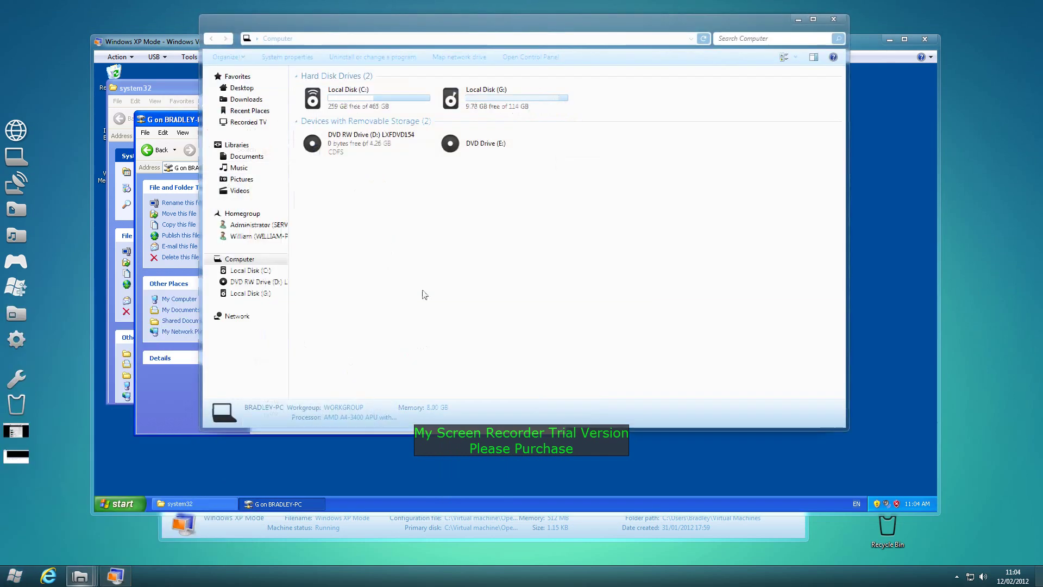
left_click(482, 103)
double_click(483, 103)
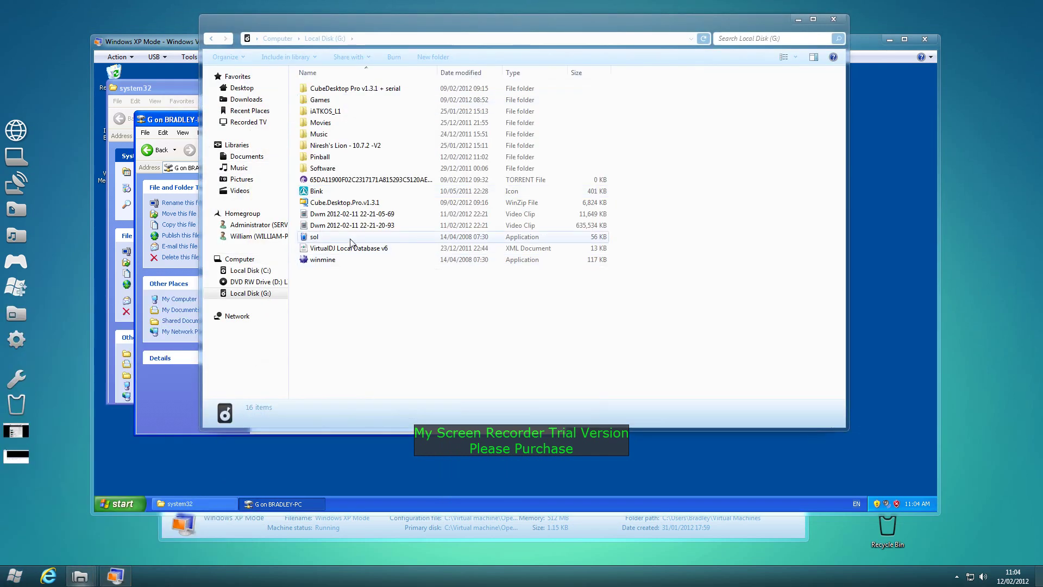
double_click(478, 237)
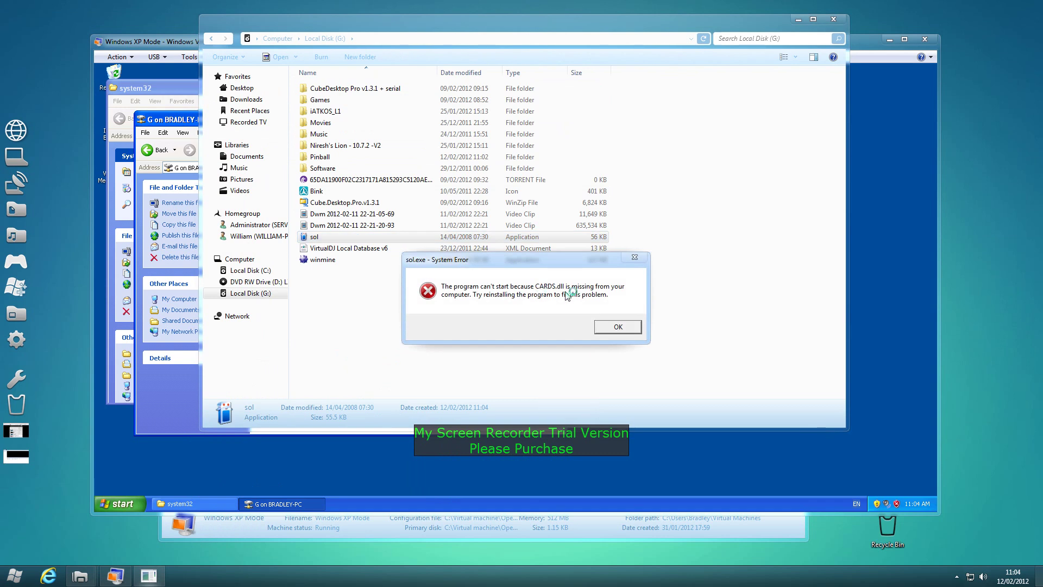
left_click(613, 327)
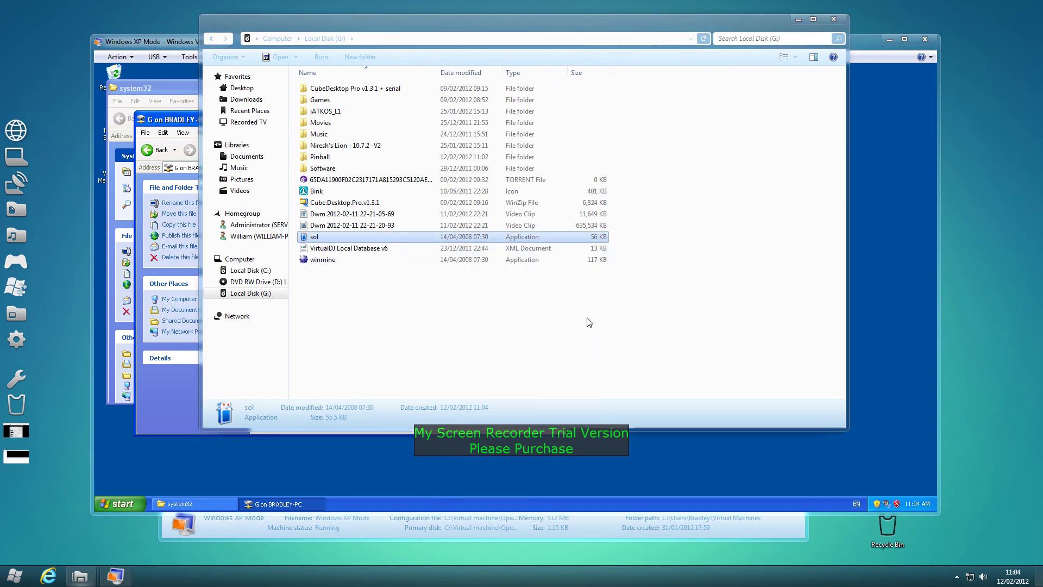
- Find cards.dll in the XP system32 folder and copy it
left_click(799, 19)
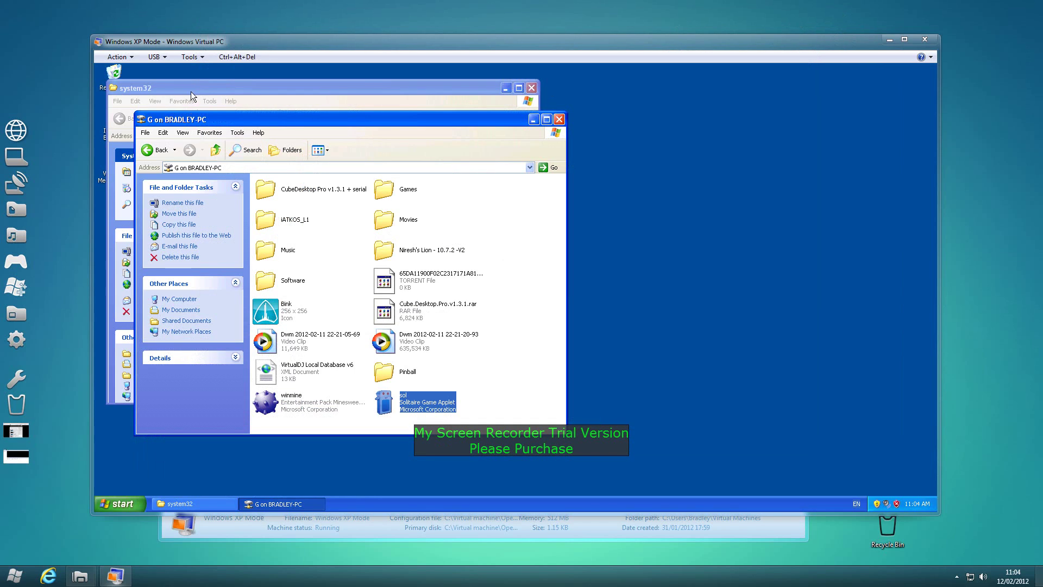
left_click(191, 90)
type("c_737")
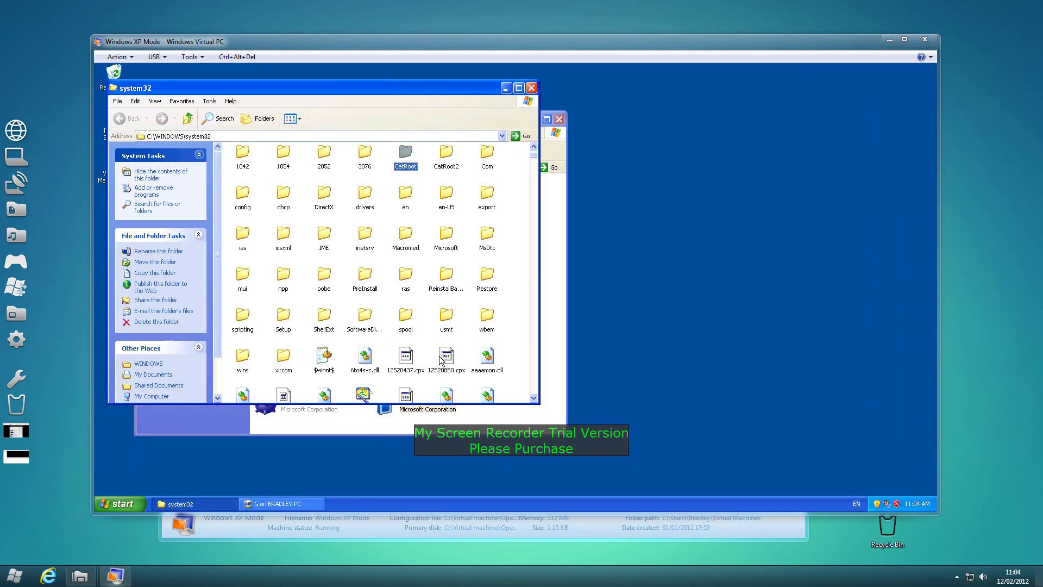
type("c_10007")
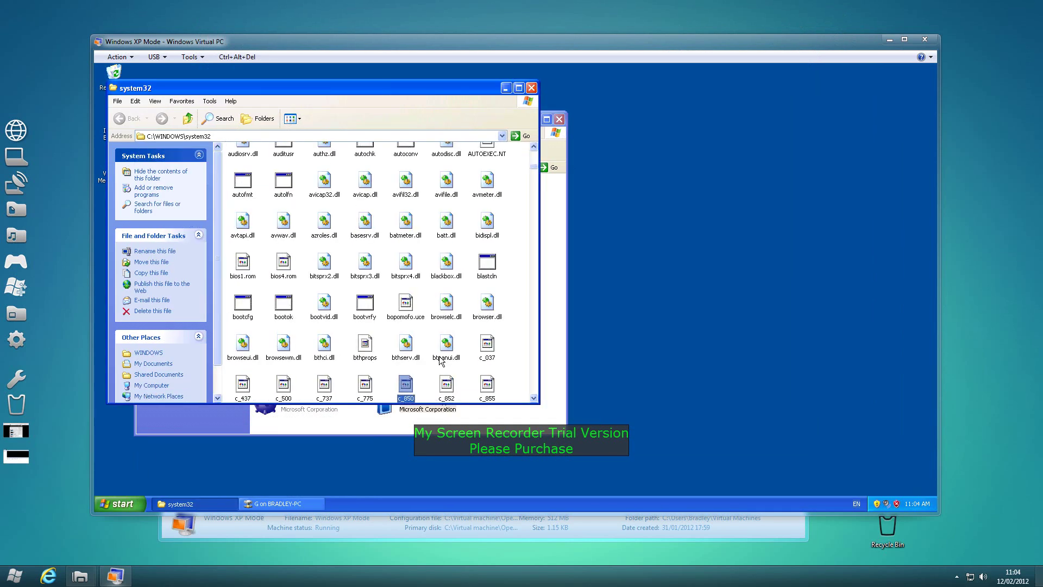
key("Right")
key("Right")
key("Right")
key("Right")
key("Right")
key("Right")
key("Right")
key("Right")
key("Right")
key("Right")
key("Right")
key("Right")
key("Right")
key("Right")
key("Right")
key("Right")
key("Right")
key("Right")
key("Right")
key("Right")
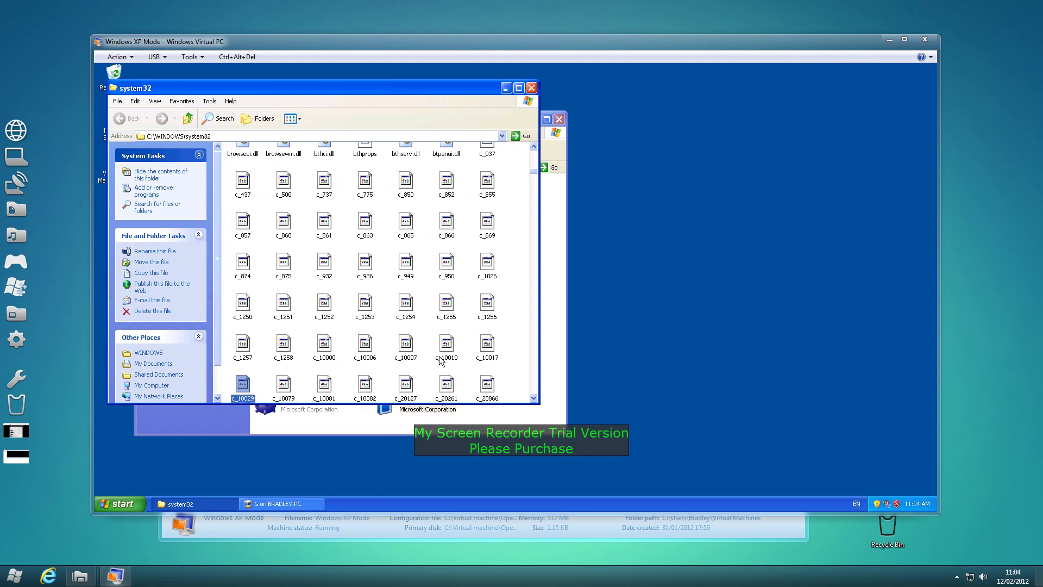
key("Right")
key("Right")
key("Right")
key("Right")
key("Right")
key("Right")
key("Right")
key("Right")
key("Right")
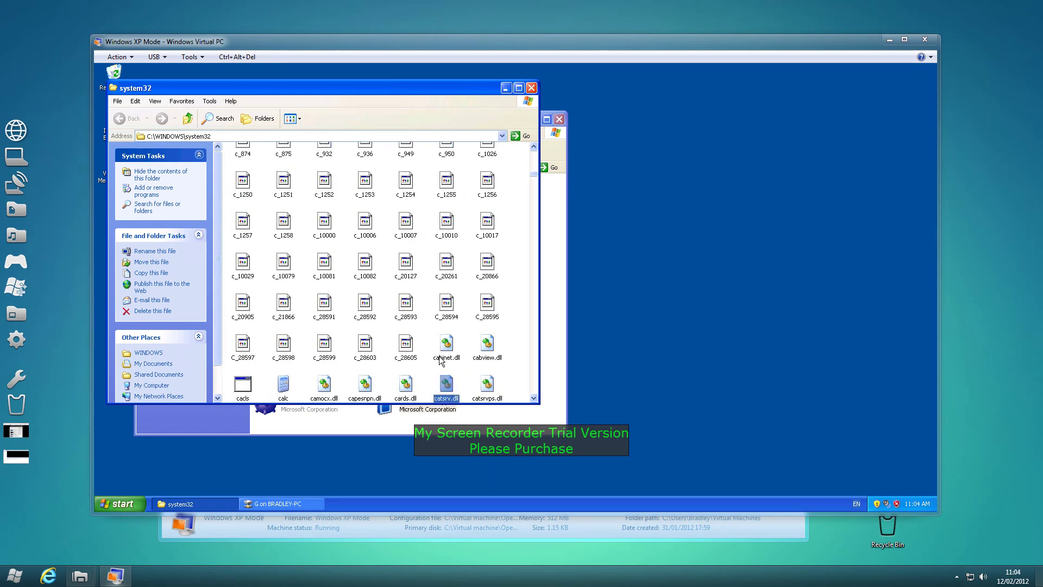
left_click(412, 385)
right_click(412, 385)
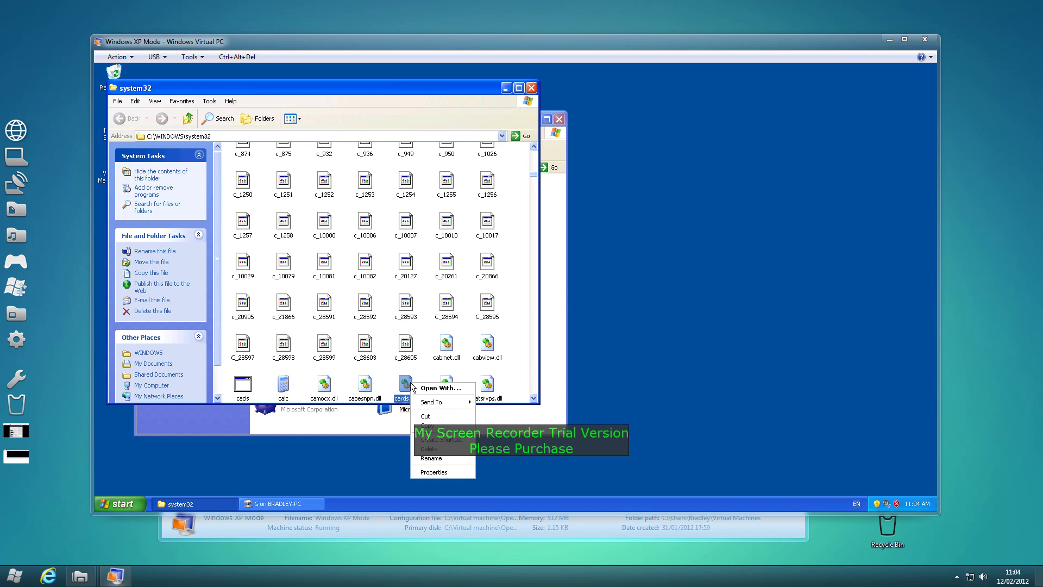
left_click(452, 413)
- Paste cards.dll into the G on BRADLEY-PC folder beside sol and winmine
left_click(304, 503)
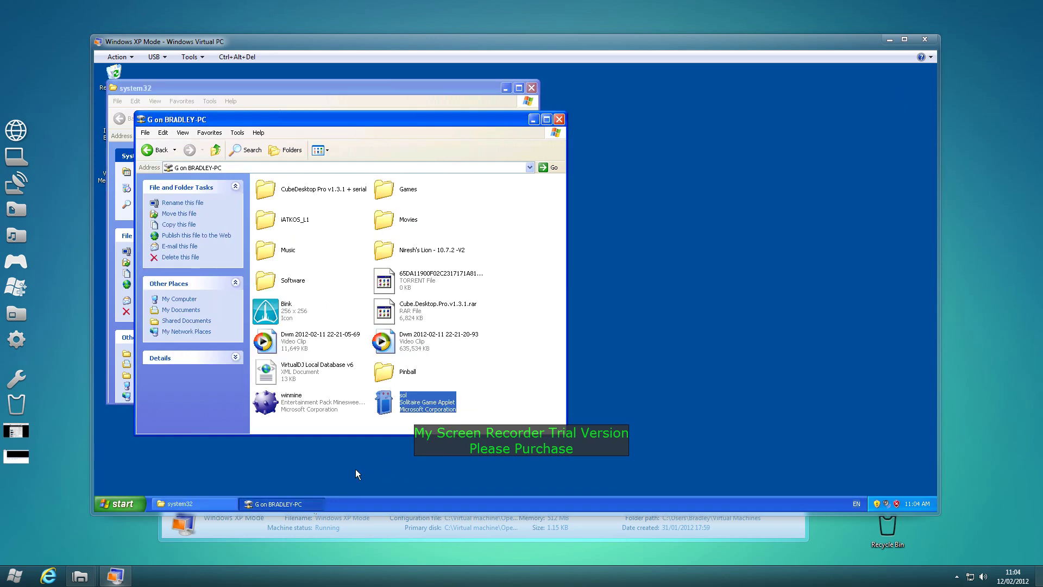
right_click(497, 418)
left_click(516, 365)
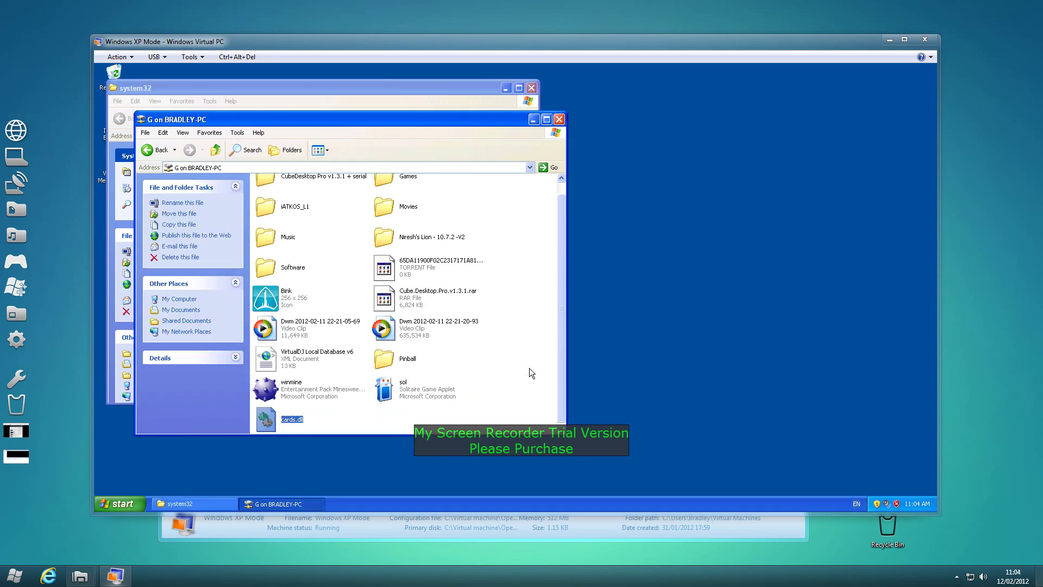
left_click(80, 575)
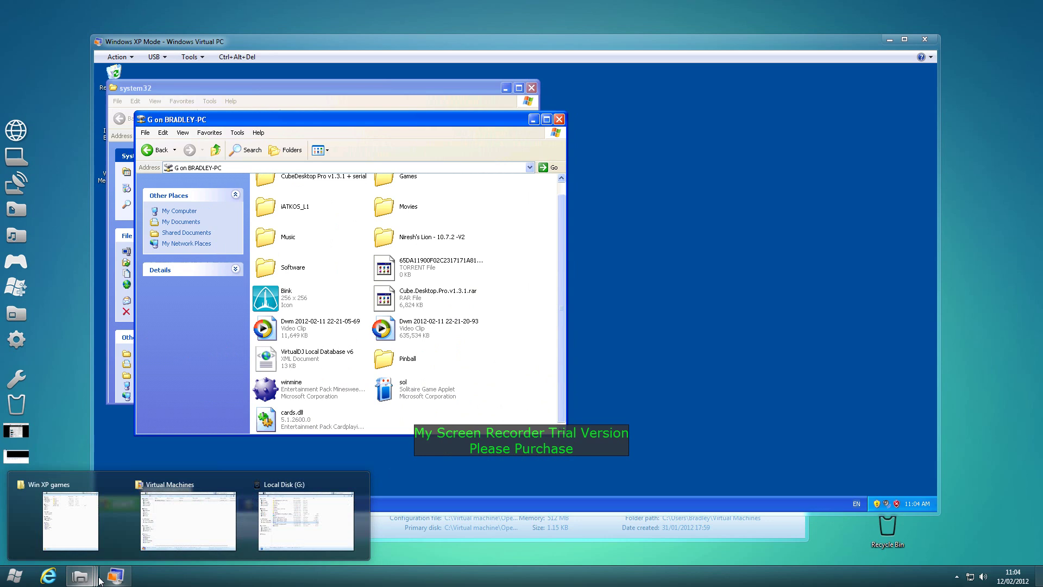
- Launch sol from Local Disk (G:) to confirm Solitaire opens, close it, then close XP's G on BRADLEY-PC window
left_click(337, 527)
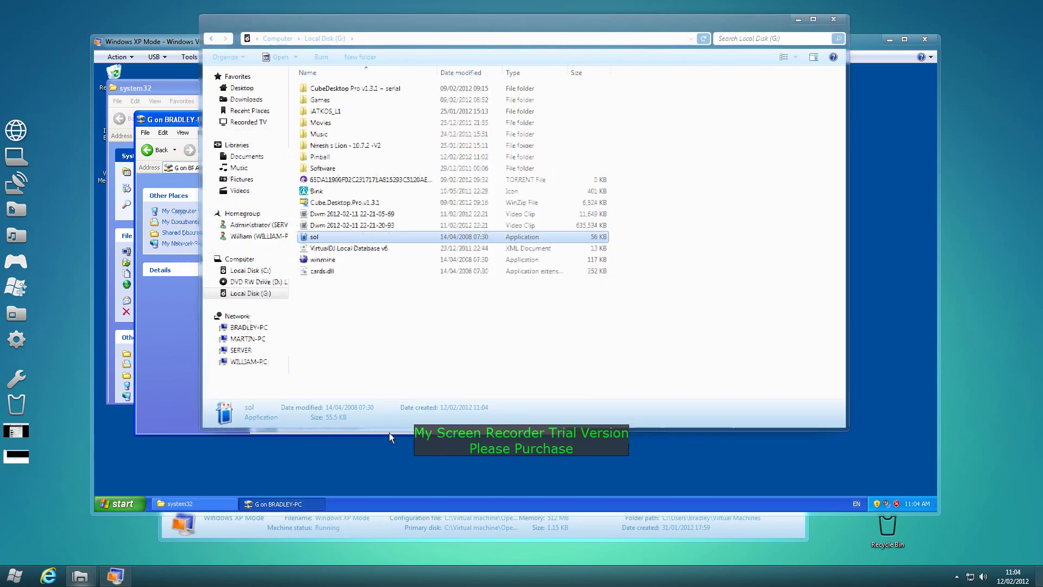
double_click(338, 238)
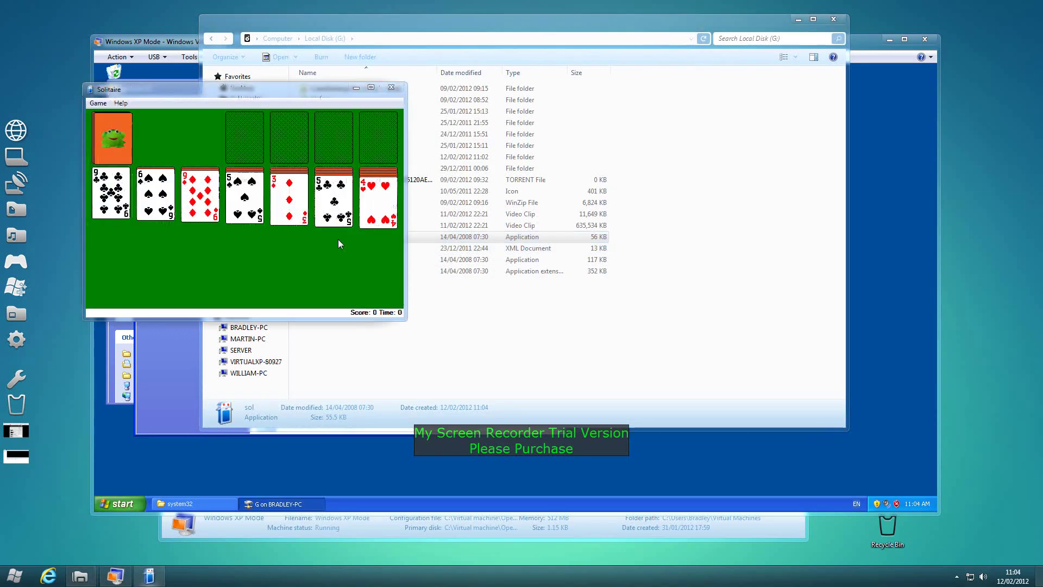
left_click(392, 87)
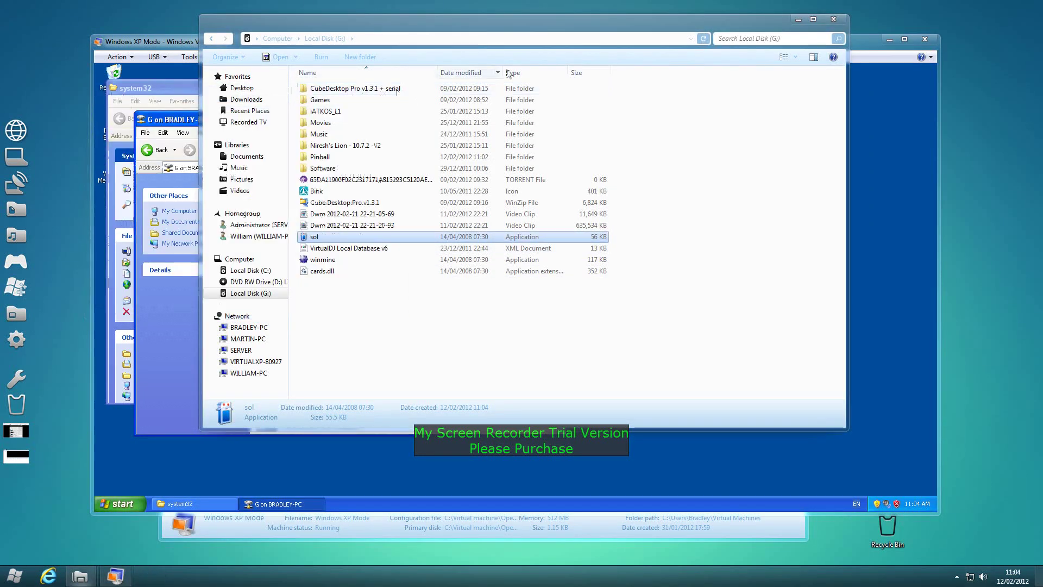
left_click(161, 119)
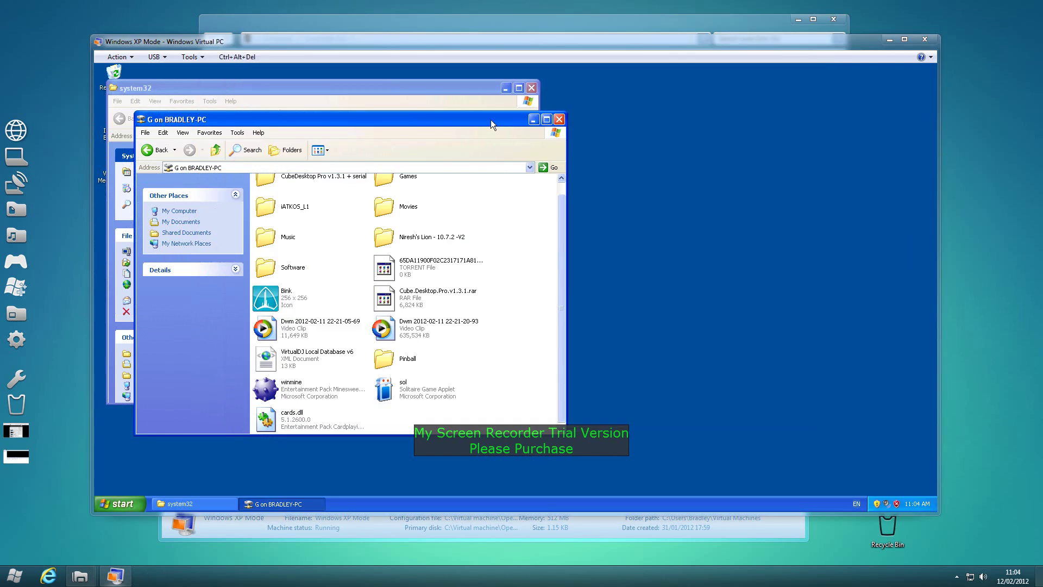
left_click(561, 119)
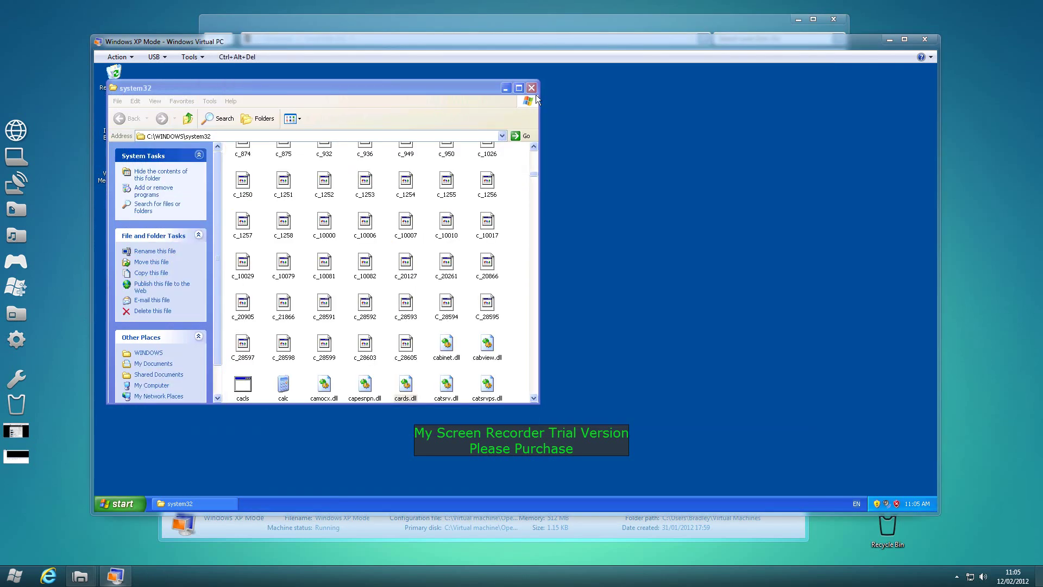
- Close system32 and Solitaire Properties, then show the All Programs > Games list
left_click(530, 88)
left_click(248, 359)
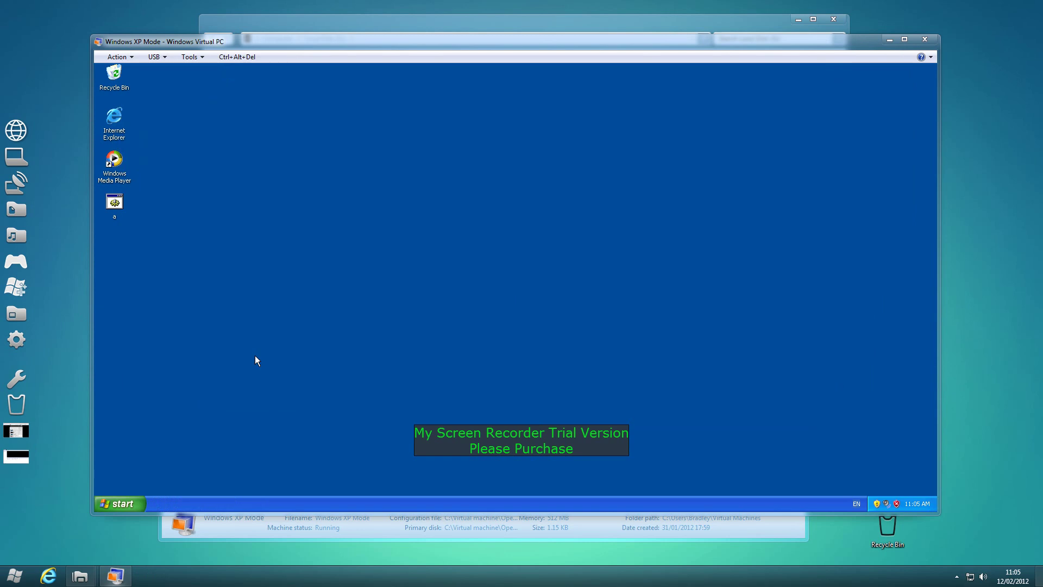
left_click(128, 500)
mouse_move(145, 463)
mouse_move(255, 369)
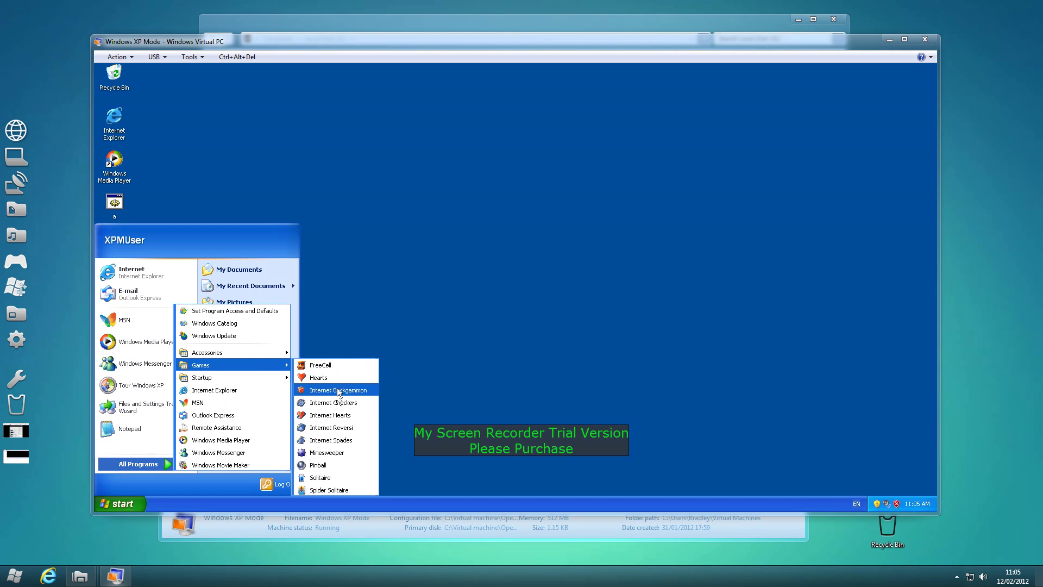
- Locate the Internet Spades program file shvlzm from its shortcut properties and copy it
right_click(348, 438)
left_click(377, 428)
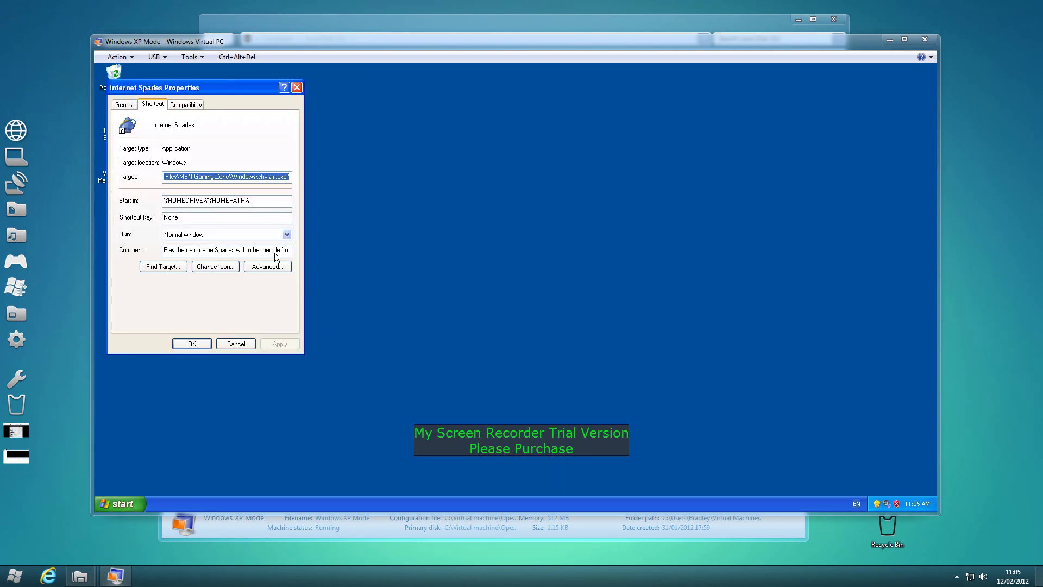
left_click(163, 266)
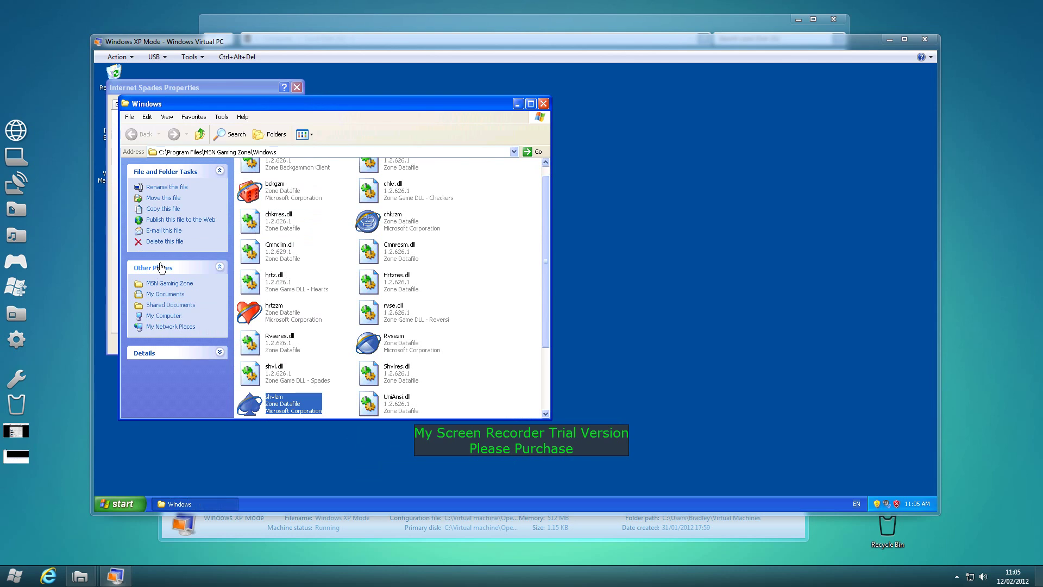
right_click(281, 402)
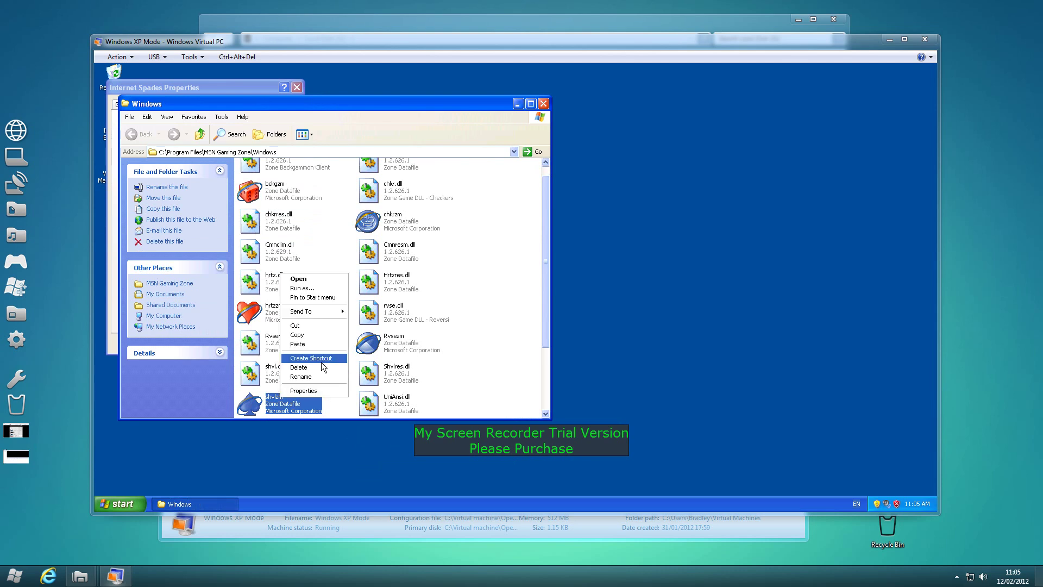
left_click(307, 343)
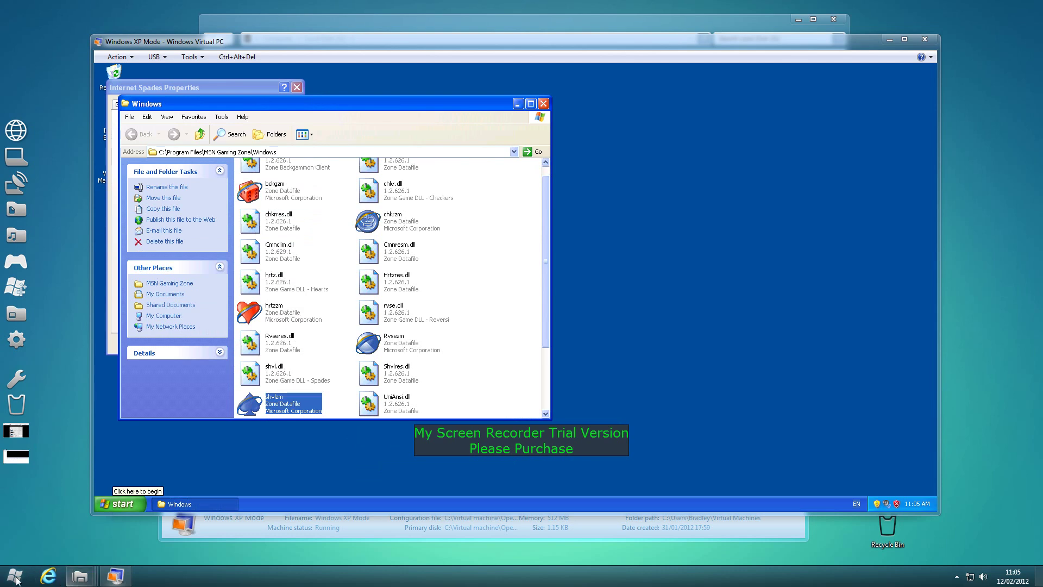
- Paste shvlzm onto Local Disk (G:) in Windows 7 and try running it
key("super")
left_click(181, 423)
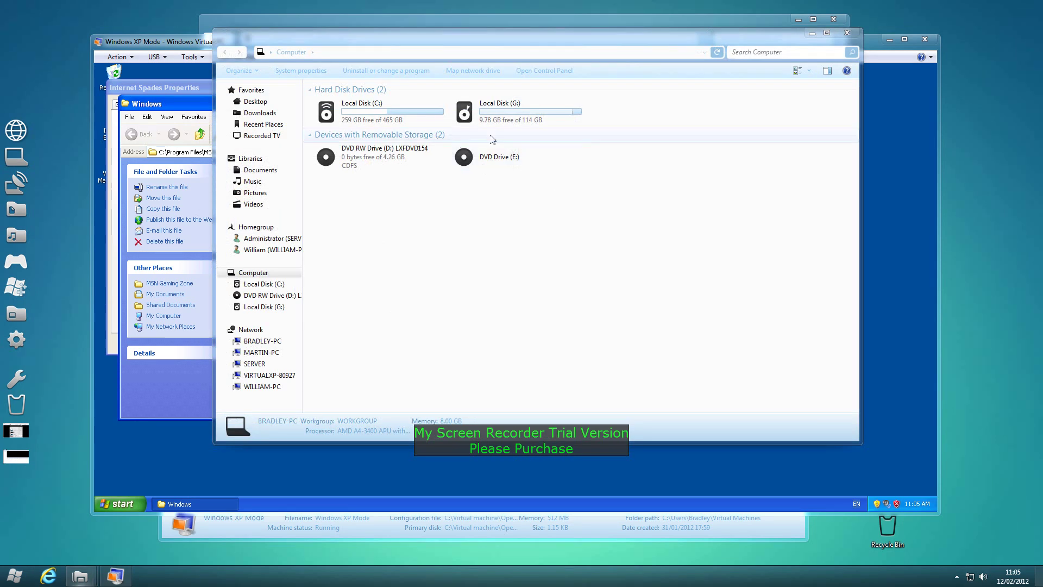
double_click(515, 109)
right_click(439, 342)
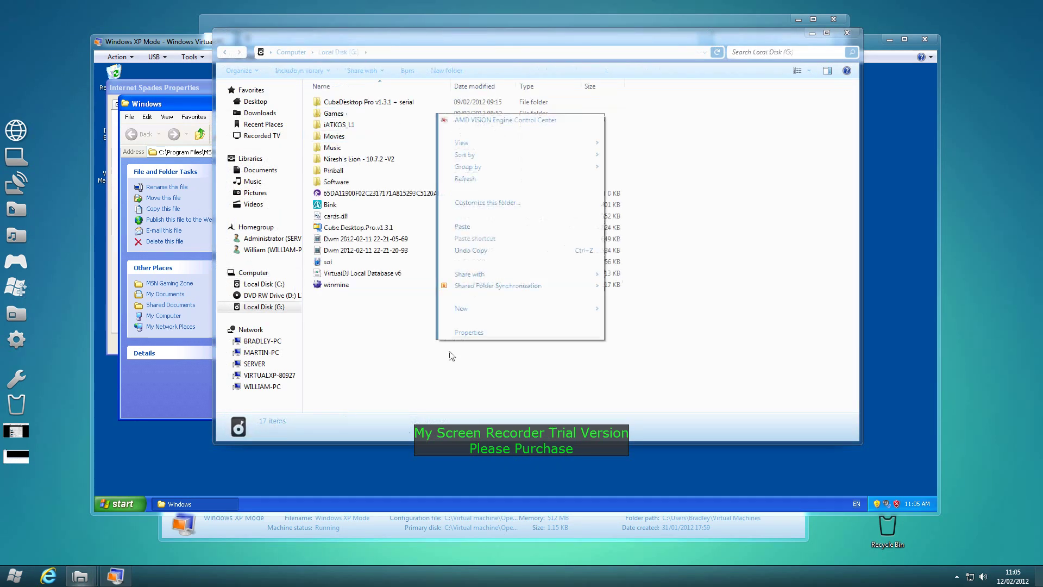
left_click(477, 235)
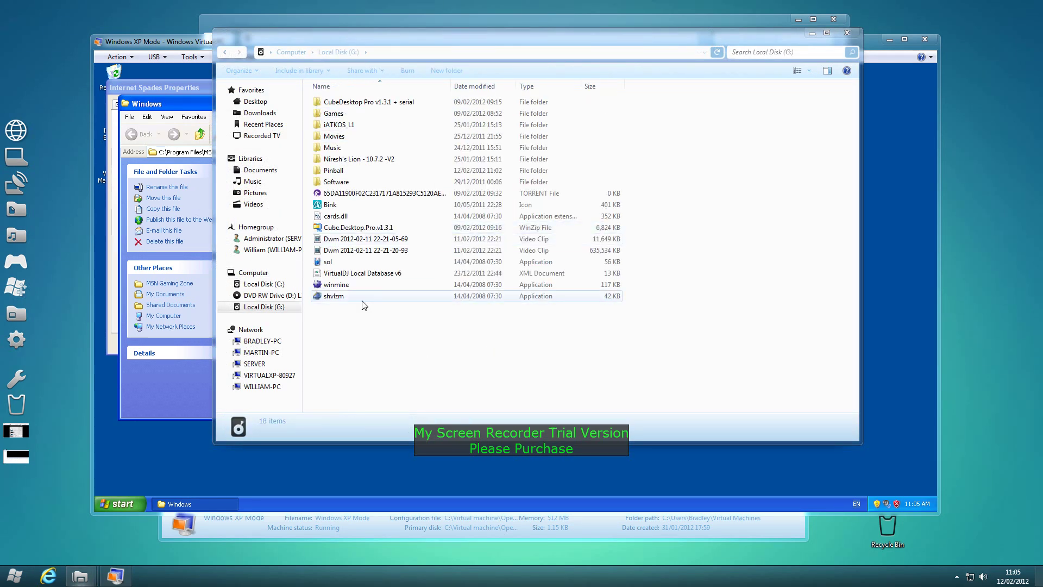
double_click(348, 297)
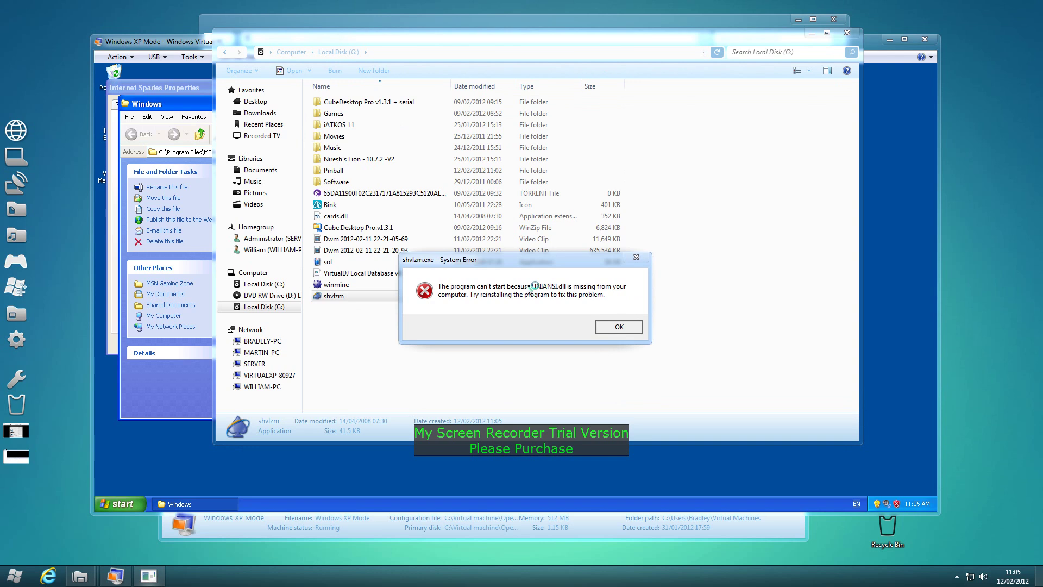
- Dismiss the missing UNIANSI.dll error and copy UniAnsi.dll from XP Mode
left_click(617, 331)
left_click(192, 384)
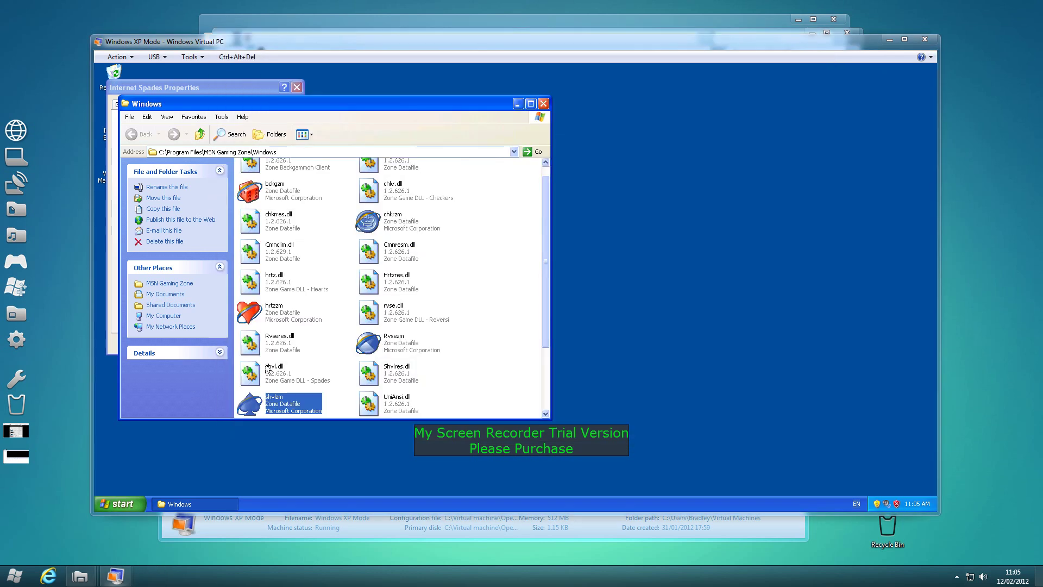
right_click(379, 414)
left_click(365, 476)
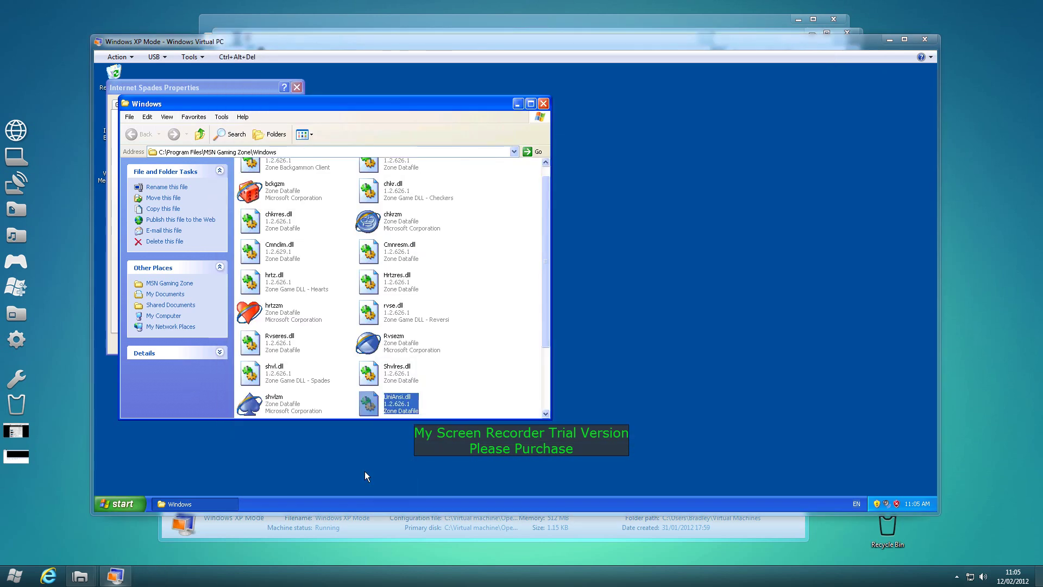
- Paste UniAnsi.dll onto Local Disk (G:) and run shvlzm again
mouse_move(82, 575)
left_click(388, 506)
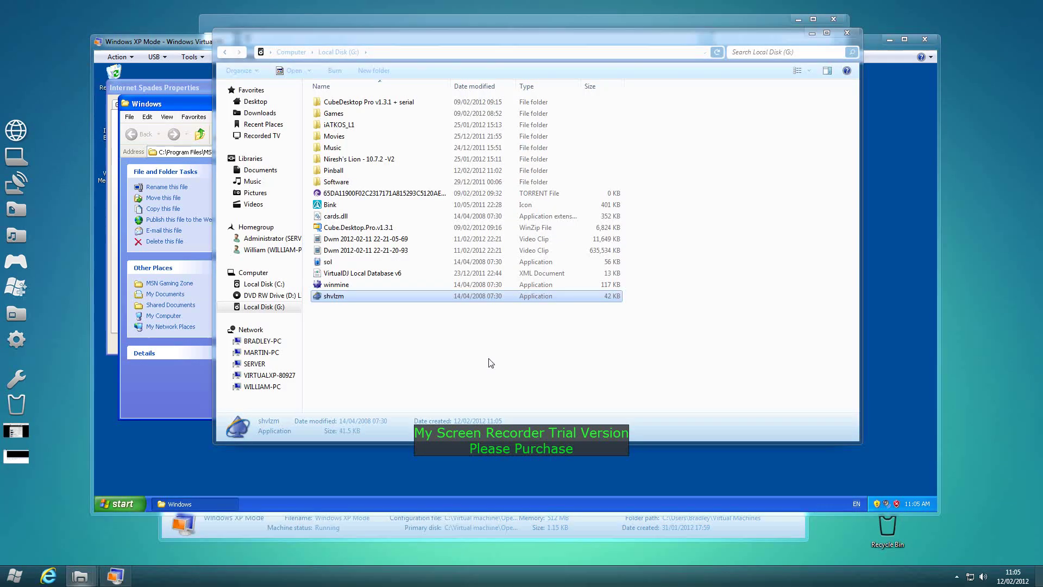
right_click(491, 357)
left_click(530, 243)
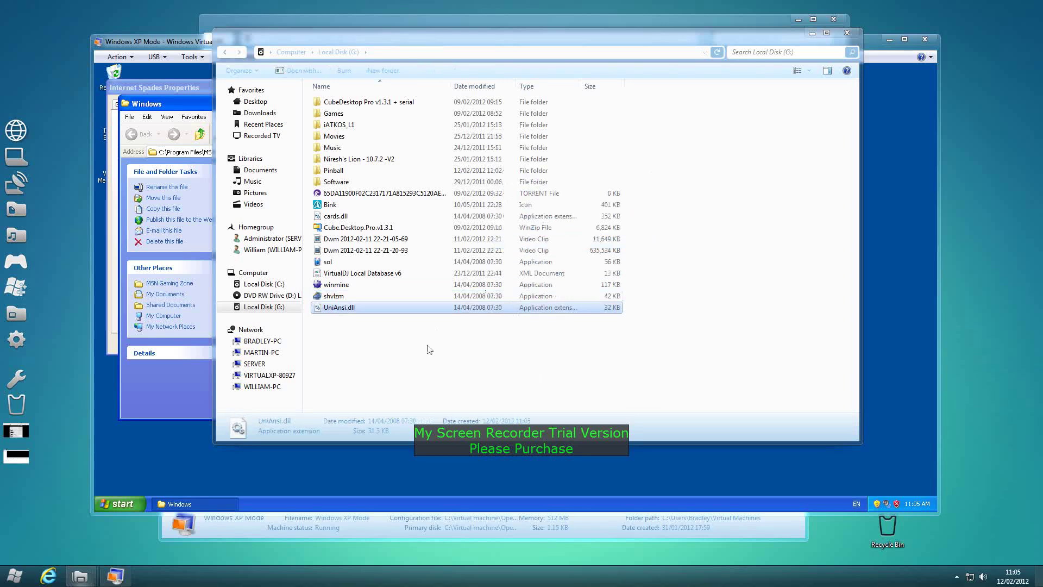
double_click(361, 296)
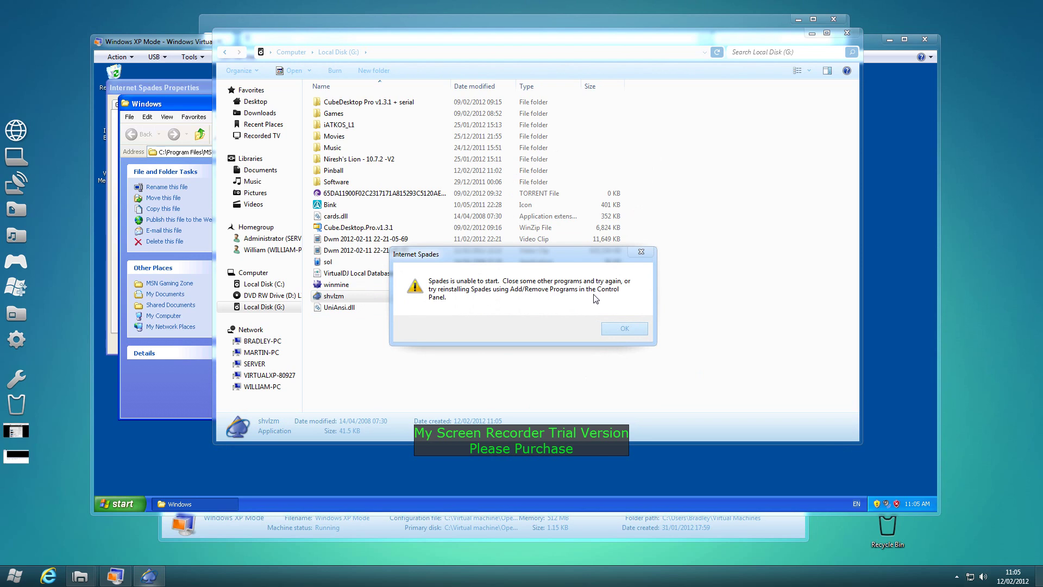
- Dismiss the Spades error and delete shvlzm and UniAnsi.dll from the G drive
left_click(618, 329)
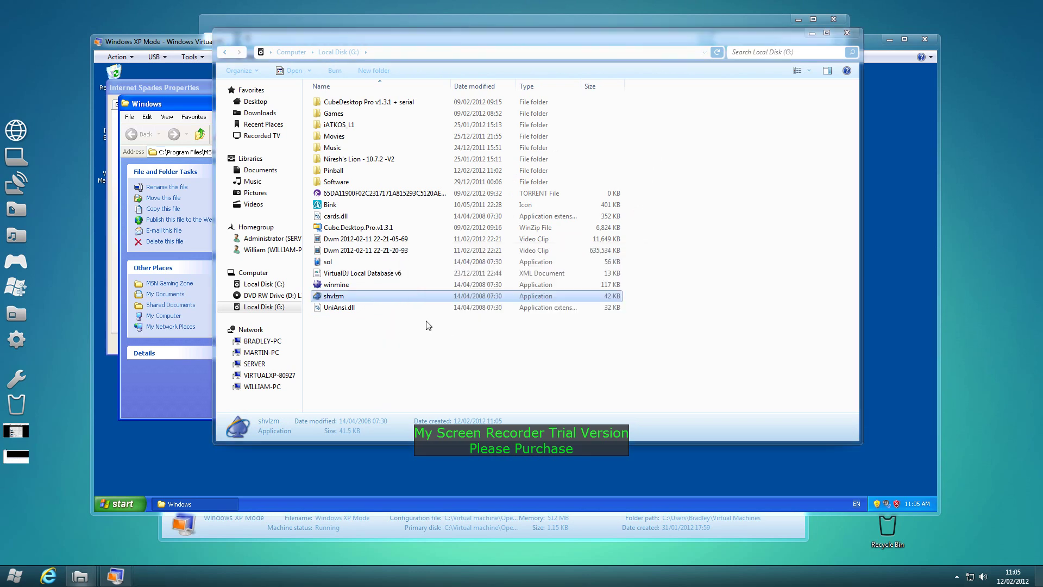
left_click(357, 310, "shift")
key("Delete")
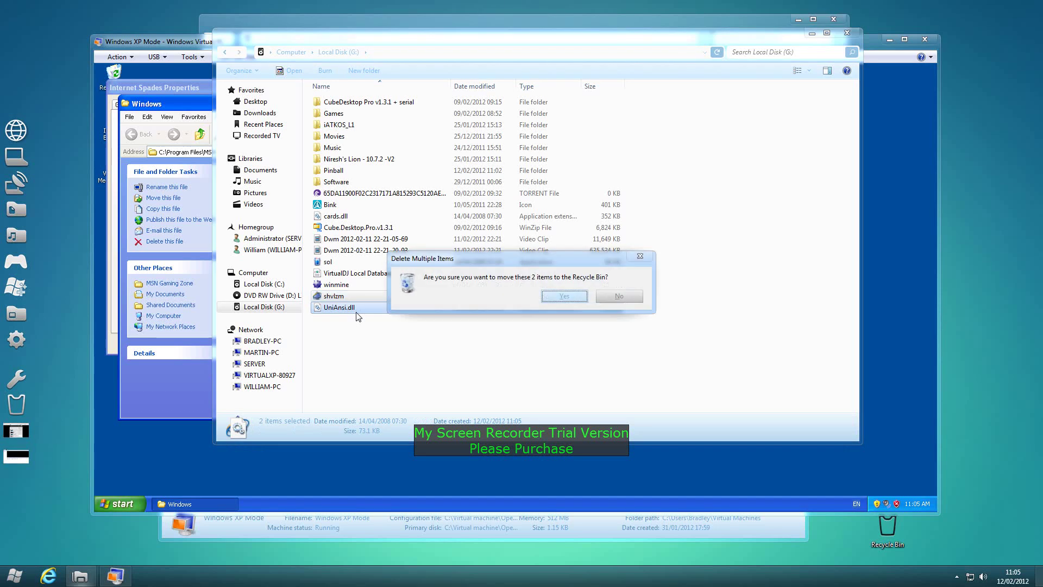
key("Return")
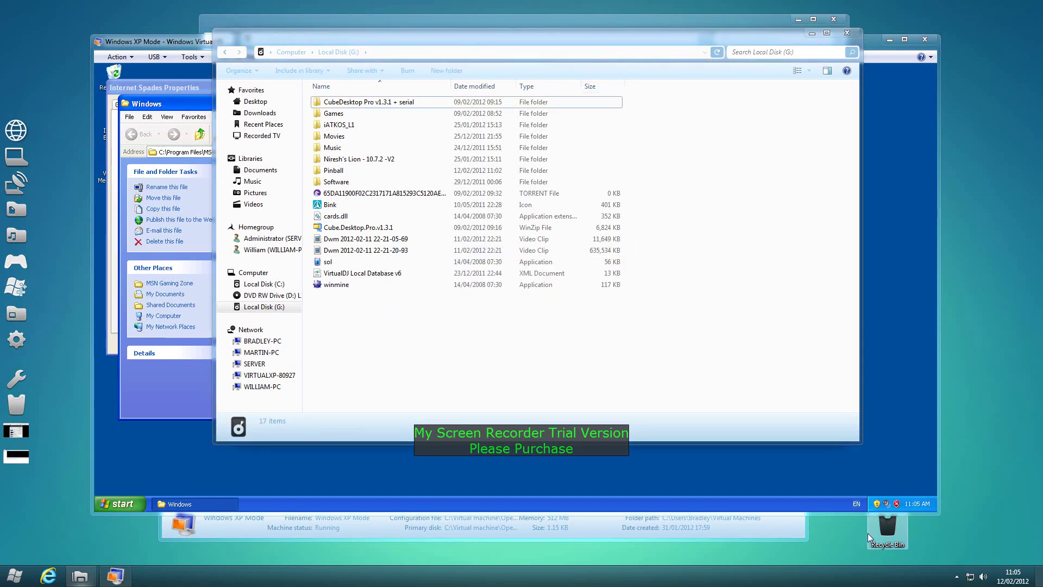
- Empty the Recycle Bin to permanently remove both files
right_click(896, 537)
left_click(954, 472)
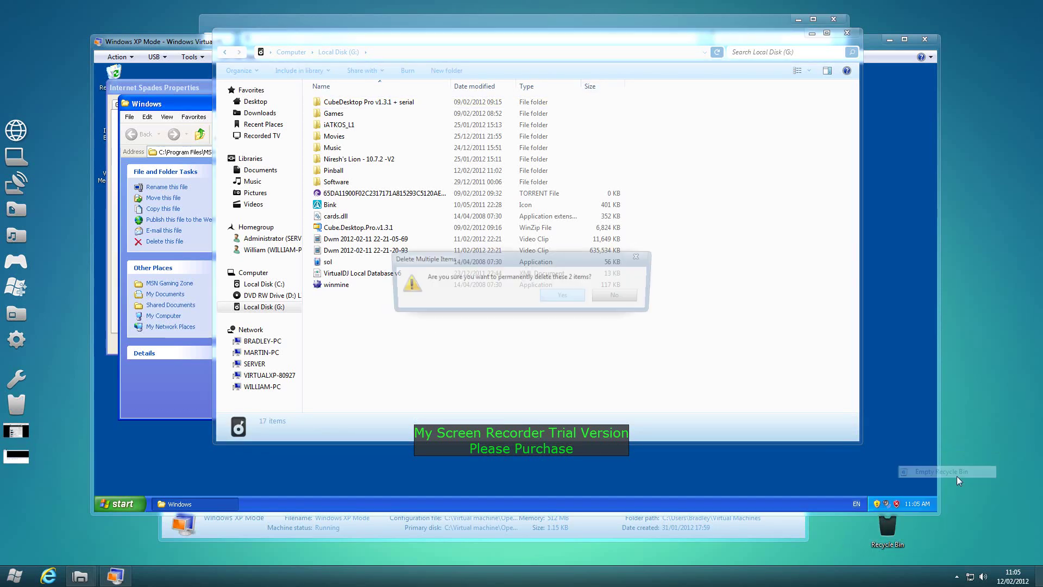
left_click(573, 300)
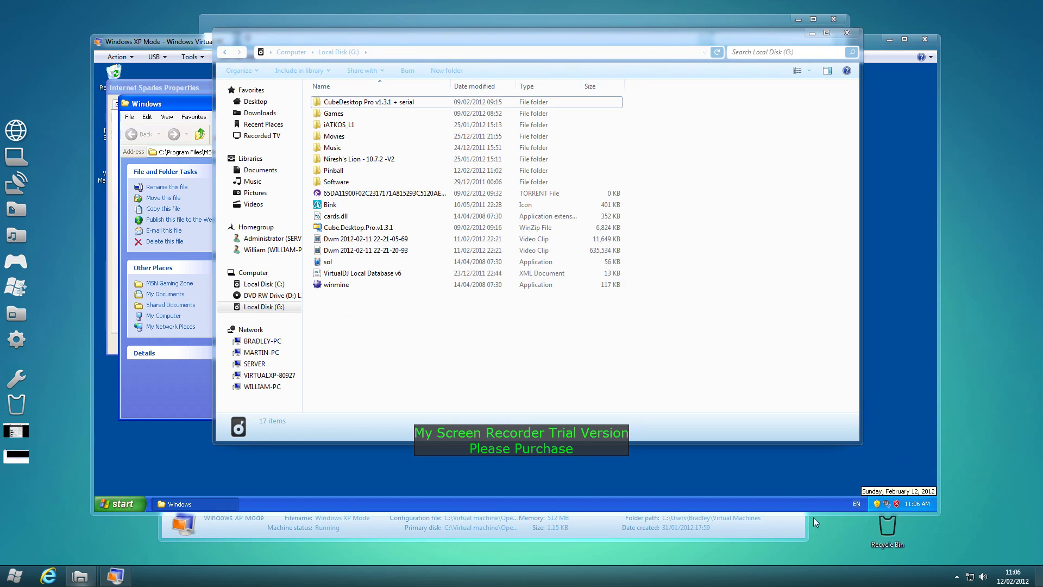
- Show the My Screen Recorder tray menu with its Stop Recording option
left_click(955, 575)
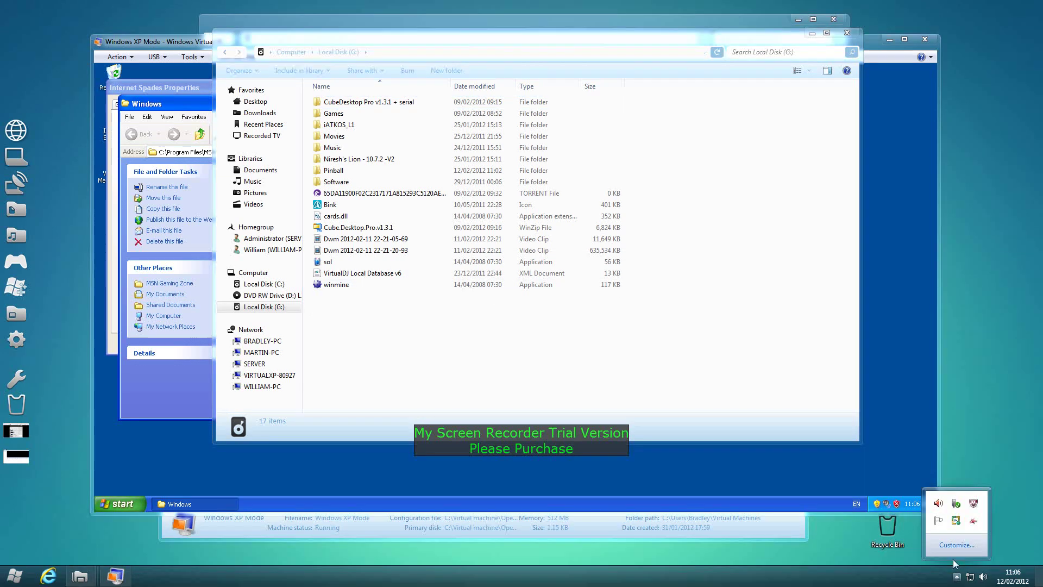
right_click(957, 523)
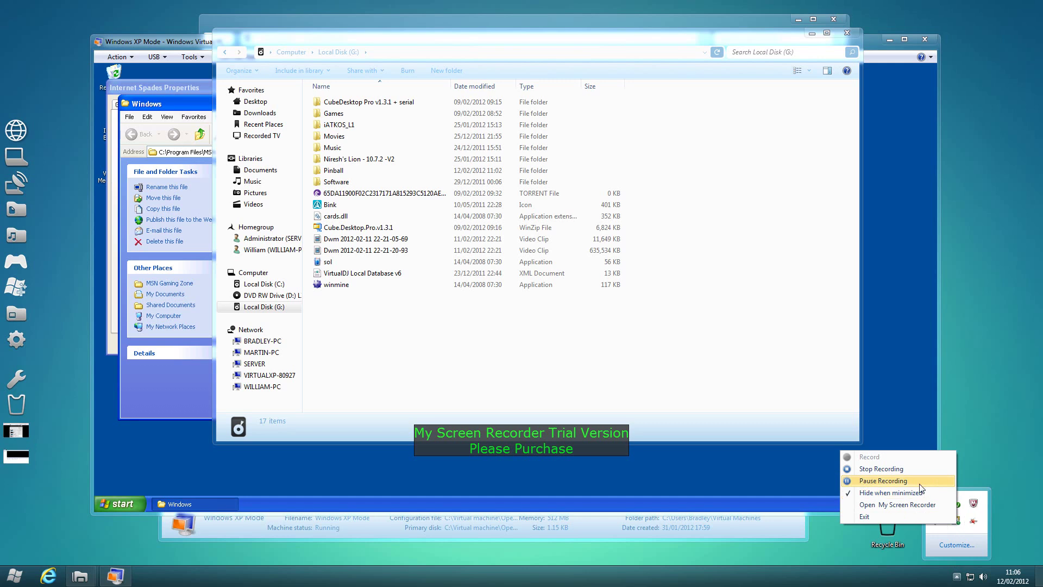